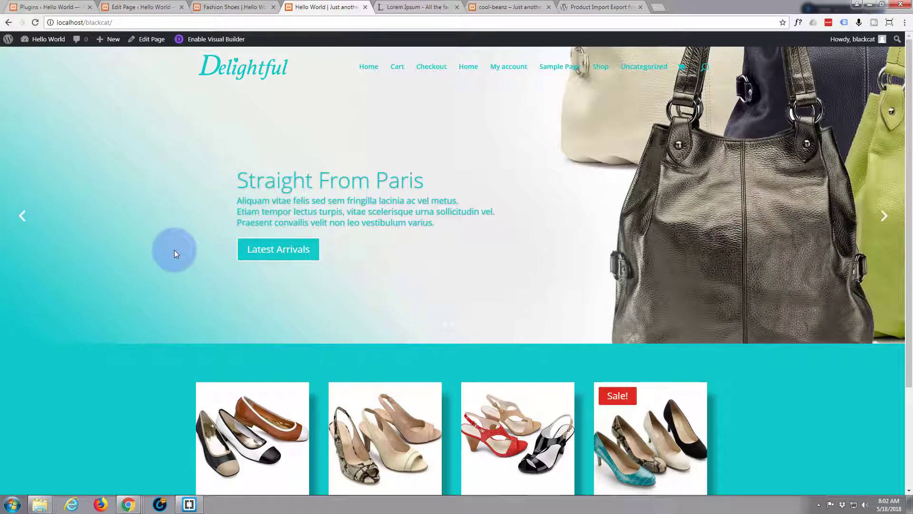
Look over the product listings on the blackcat shop's front page and on the cool-beanz shop.
{"action": "scroll", "coordinate": [167, 237], "scroll_direction": "down", "scroll_amount": 2}
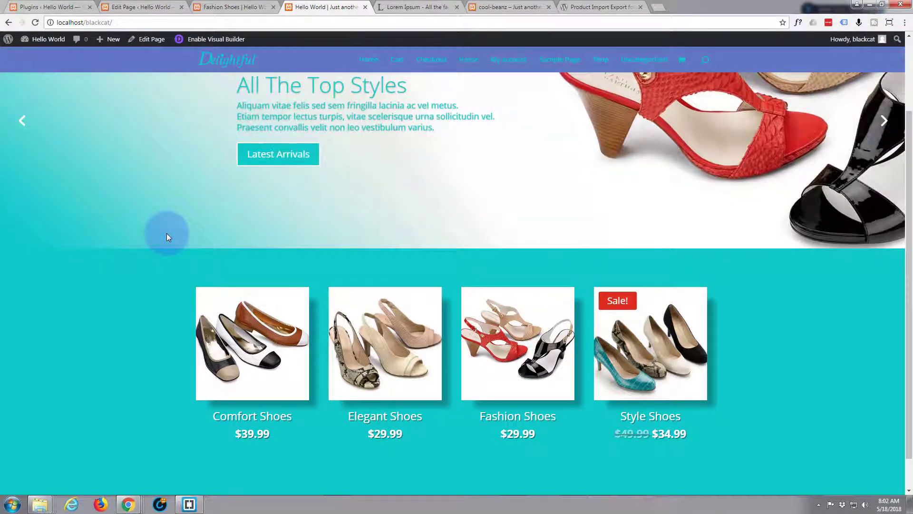
{"action": "scroll", "coordinate": [166, 233], "scroll_direction": "up", "scroll_amount": 2}
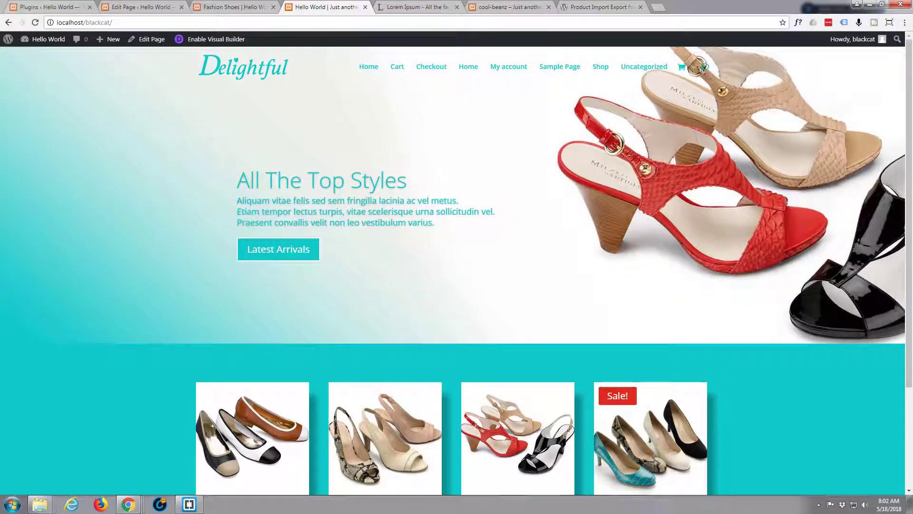
{"action": "scroll", "coordinate": [124, 213], "scroll_direction": "down", "scroll_amount": 1}
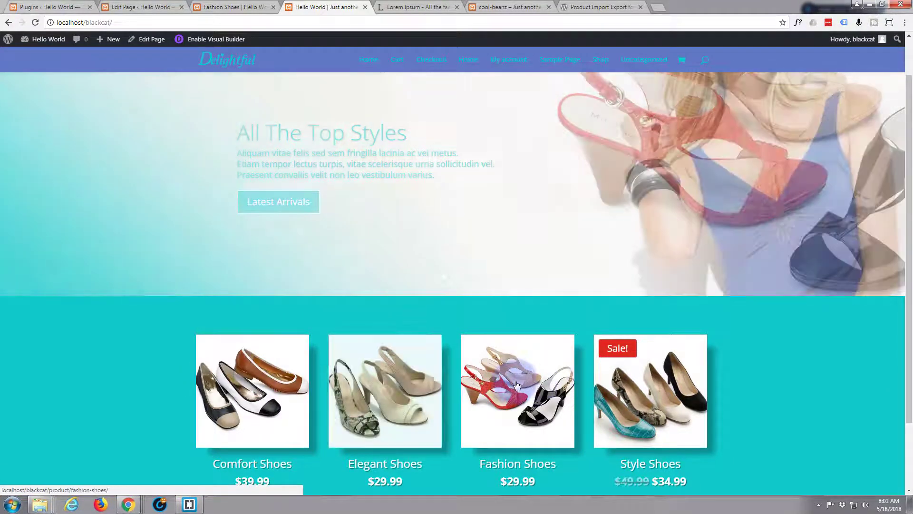
{"action": "scroll", "coordinate": [101, 353], "scroll_direction": "up", "scroll_amount": 1}
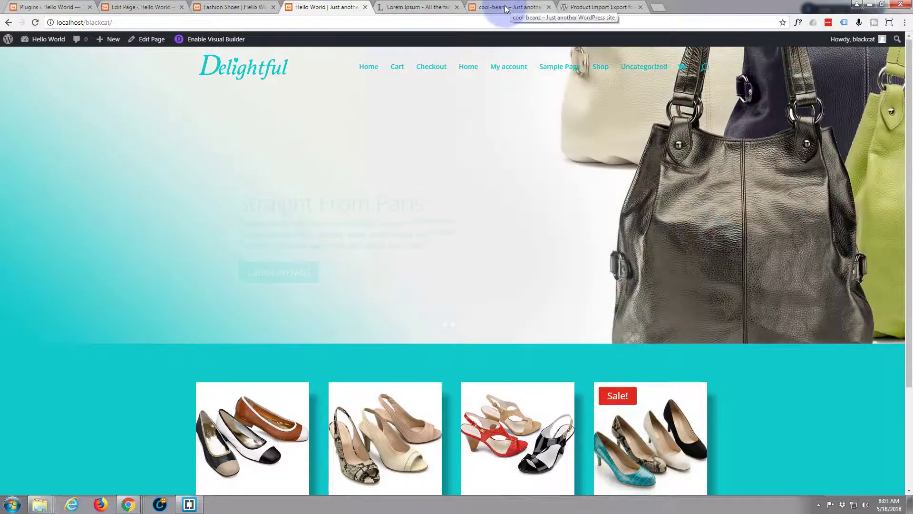
{"action": "left_click", "coordinate": [495, 11]}
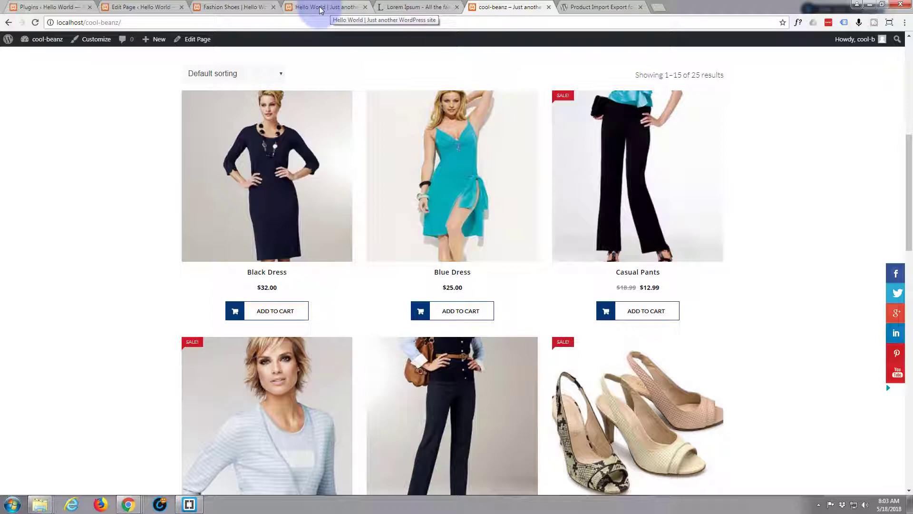
Download the Product Import Export for WooCommerce plugin from its WordPress.org page.
{"action": "left_click", "coordinate": [601, 7]}
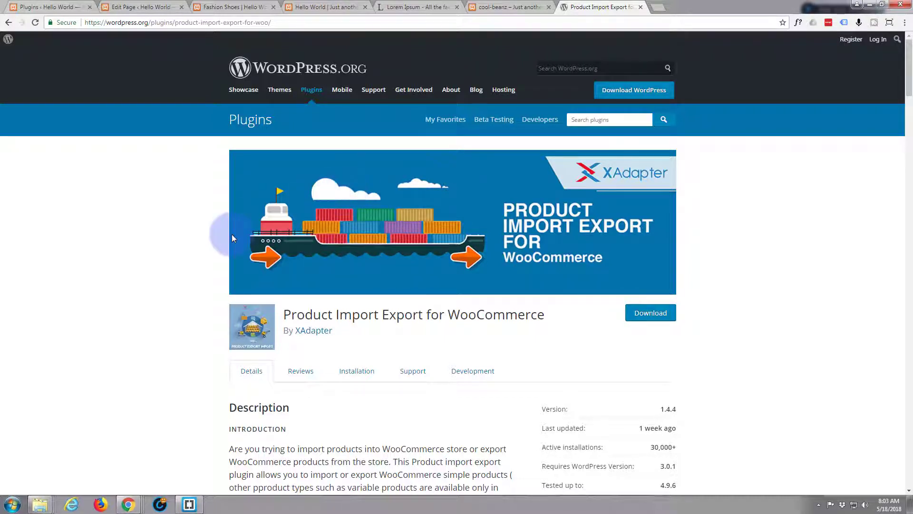
{"action": "left_click", "coordinate": [645, 317]}
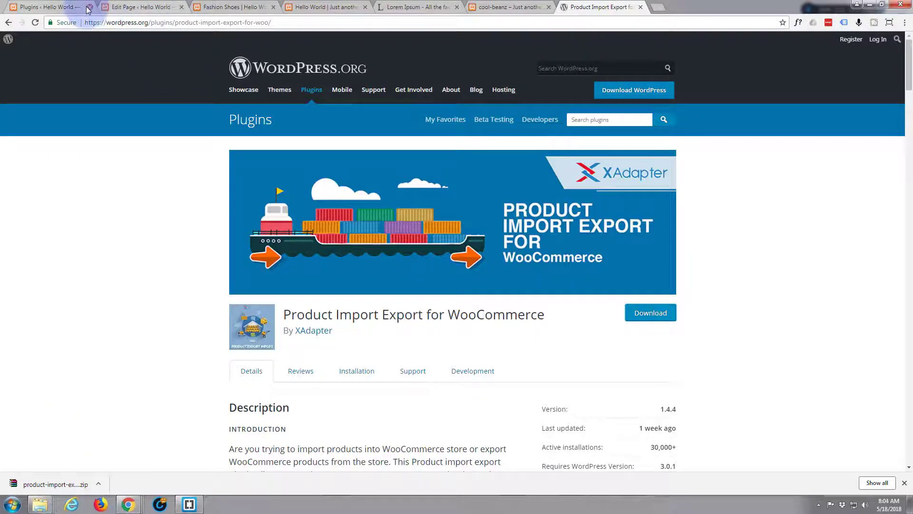
Install the downloaded product-import-export-for-woo.1.4.4.zip plugin on the blackcat site by uploading the file.
{"action": "left_click", "coordinate": [48, 7]}
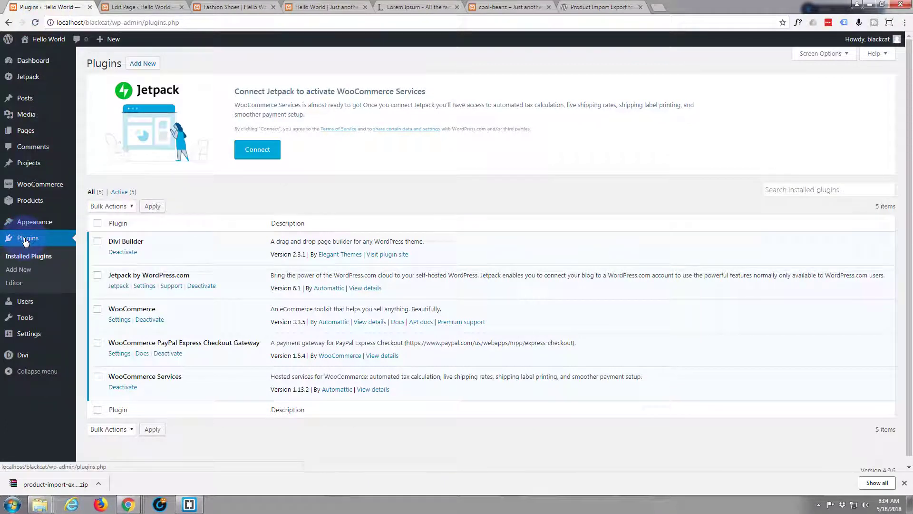
{"action": "left_click", "coordinate": [141, 64]}
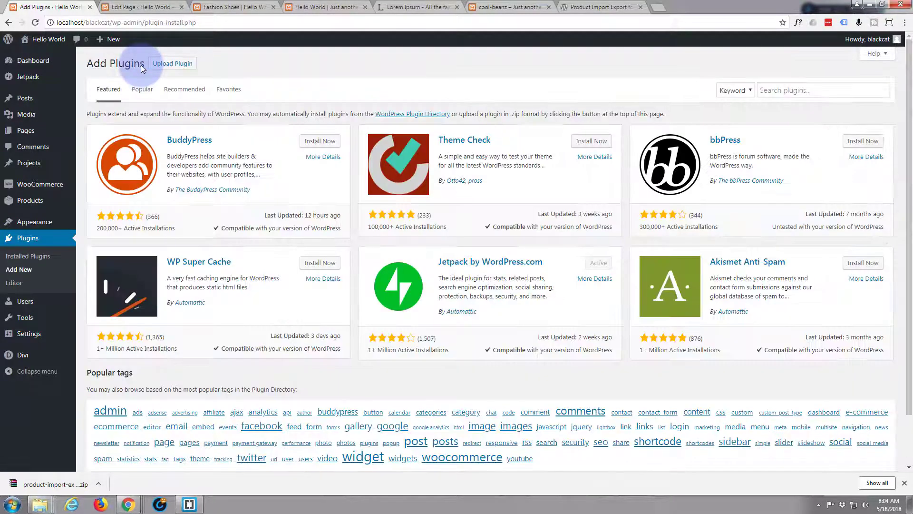
{"action": "left_click", "coordinate": [171, 67]}
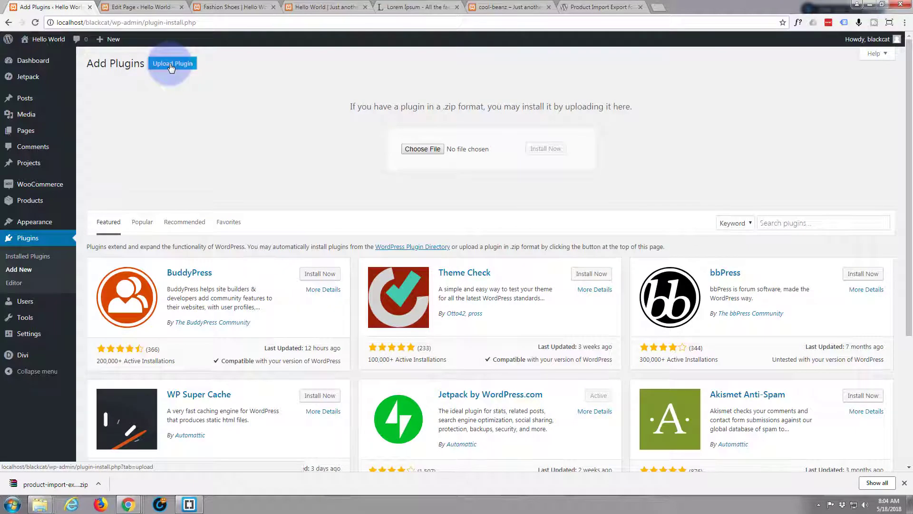
{"action": "left_click_drag", "start_coordinate": [45, 488], "coordinate": [465, 151]}
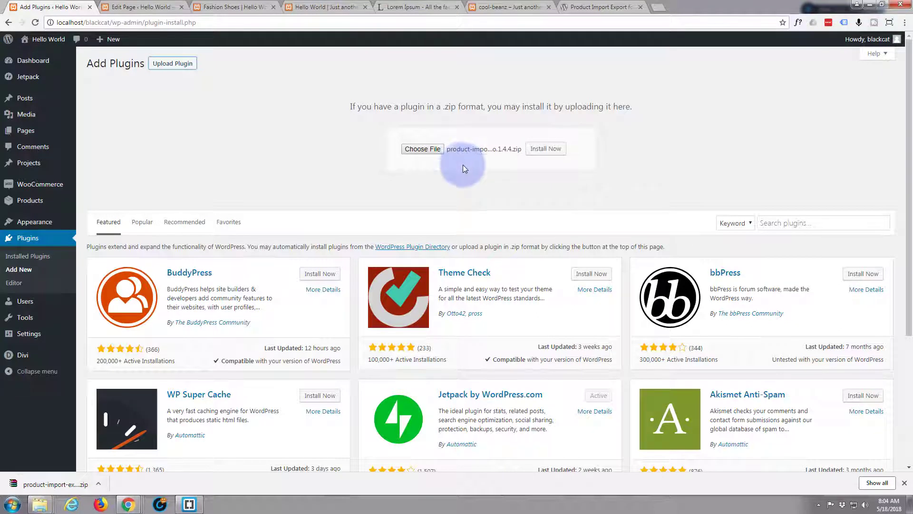
{"action": "left_click", "coordinate": [547, 150]}
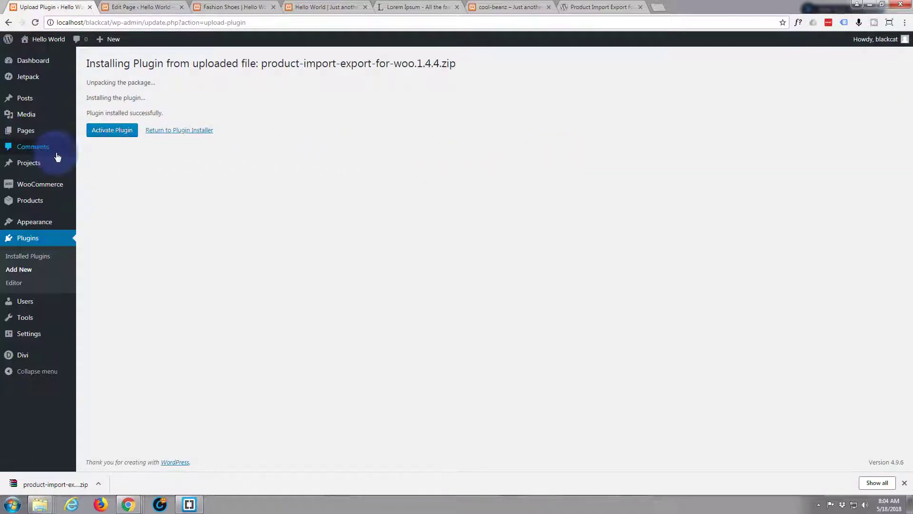
Go to the cool-beanz site's admin dashboard and open its page for adding new plugins.
{"action": "left_click", "coordinate": [498, 8]}
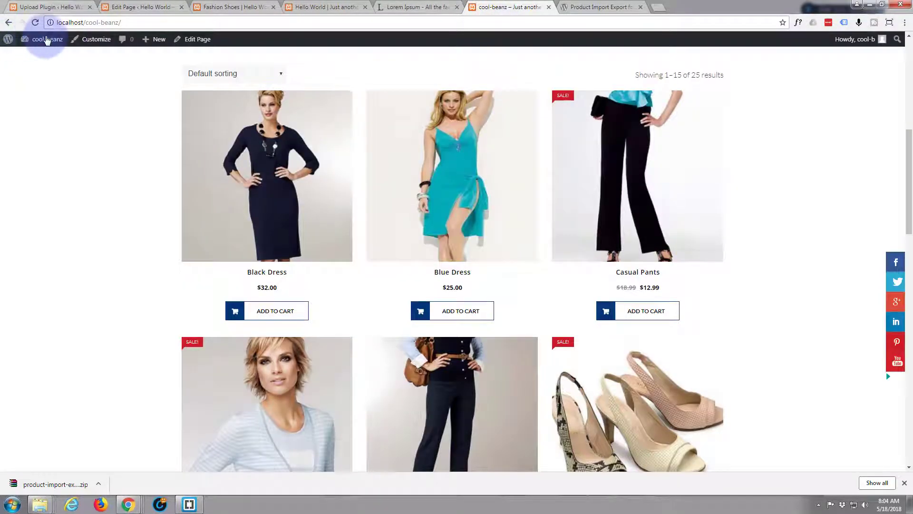
{"action": "mouse_move", "coordinate": [27, 44]}
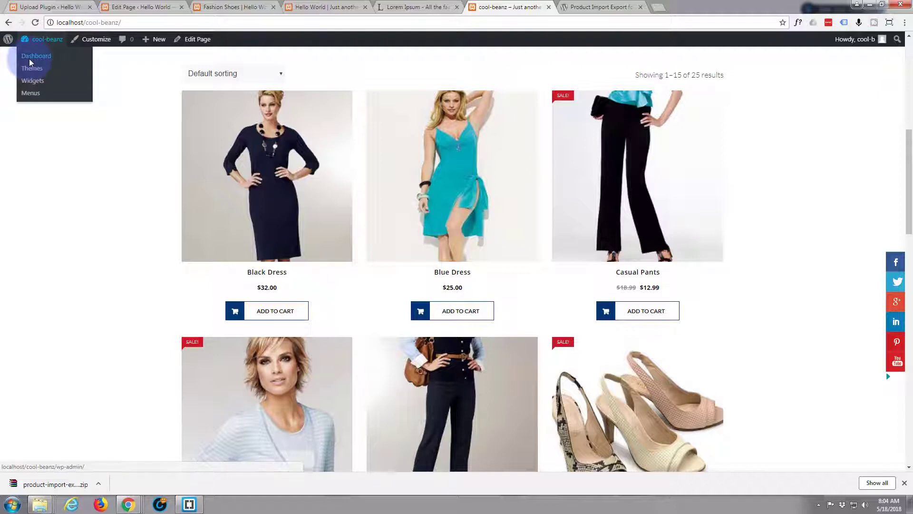
{"action": "left_click", "coordinate": [30, 57]}
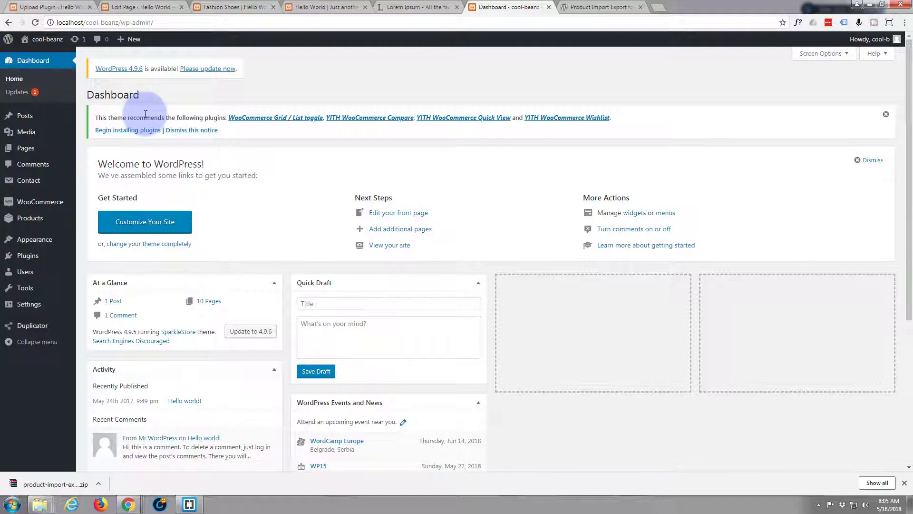
{"action": "left_click", "coordinate": [29, 258]}
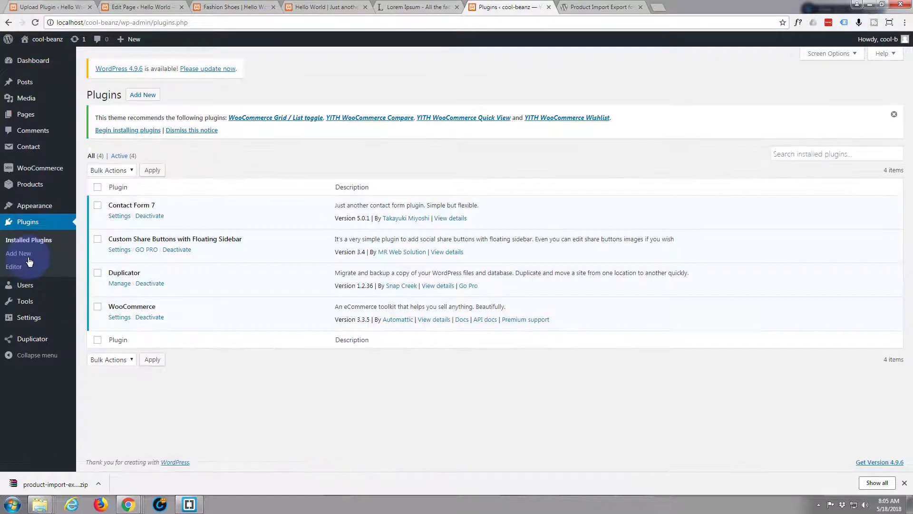
{"action": "left_click", "coordinate": [142, 96]}
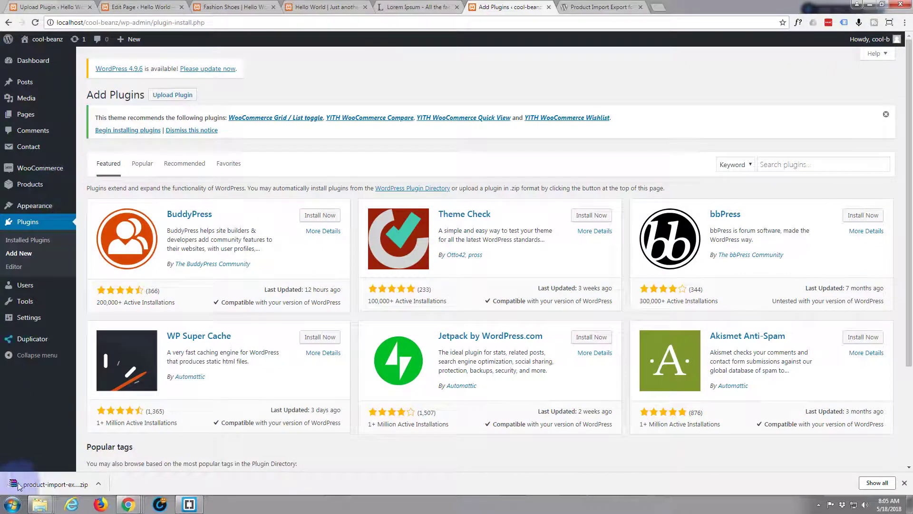
Upload product-import-export-for-woo.1.4.4.zip to the cool-beanz site, then install and activate the plugin.
{"action": "left_click_drag", "start_coordinate": [18, 485], "coordinate": [208, 187]}
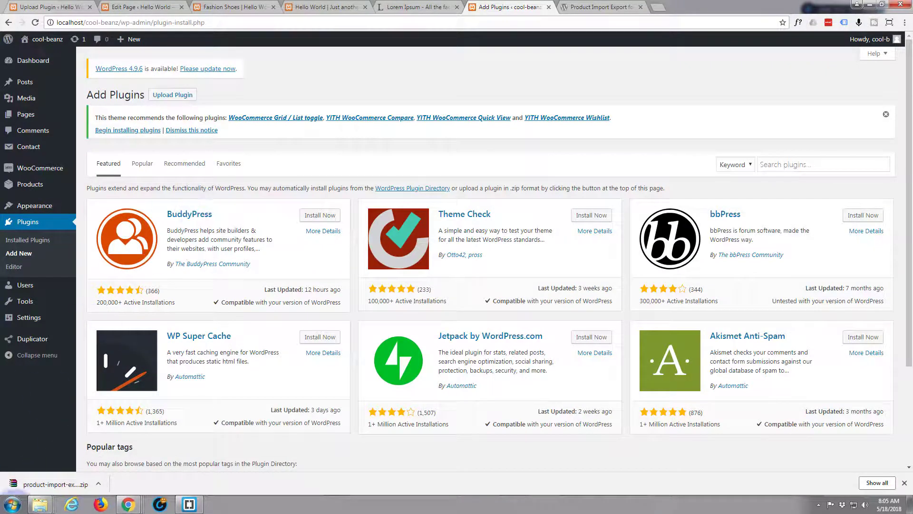
{"action": "left_click", "coordinate": [172, 91]}
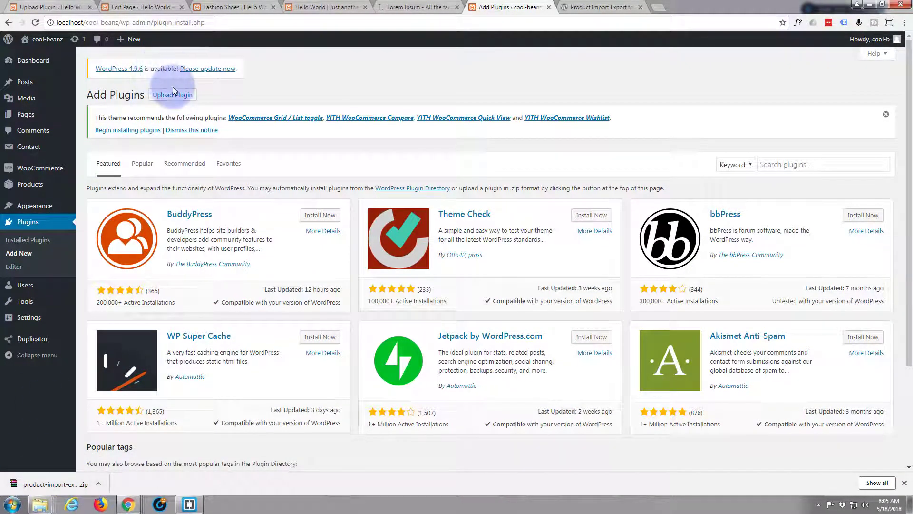
{"action": "left_click", "coordinate": [174, 95]}
{"action": "left_click_drag", "start_coordinate": [39, 476], "coordinate": [473, 226]}
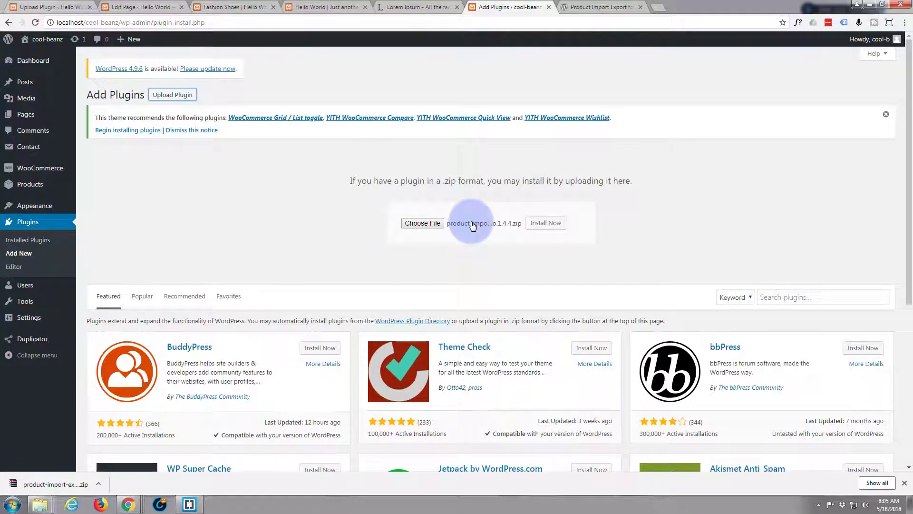
{"action": "left_click", "coordinate": [535, 223]}
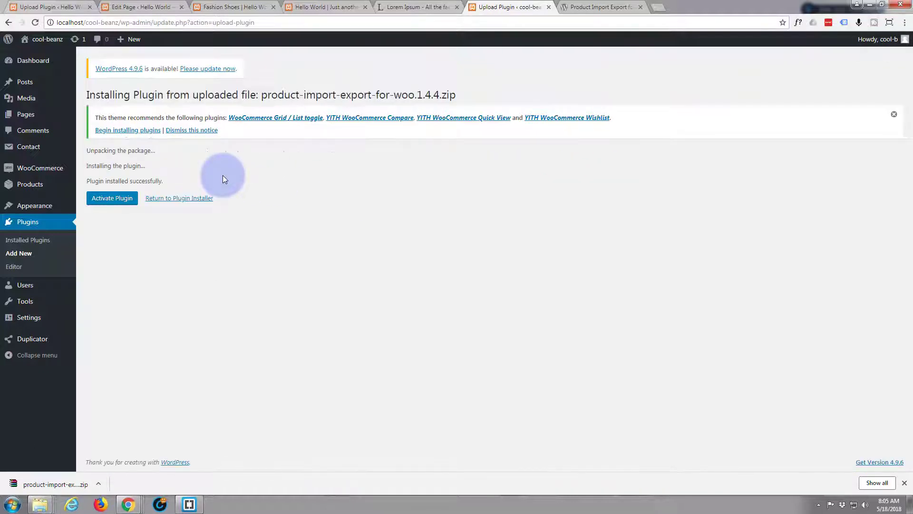
{"action": "left_click", "coordinate": [105, 199]}
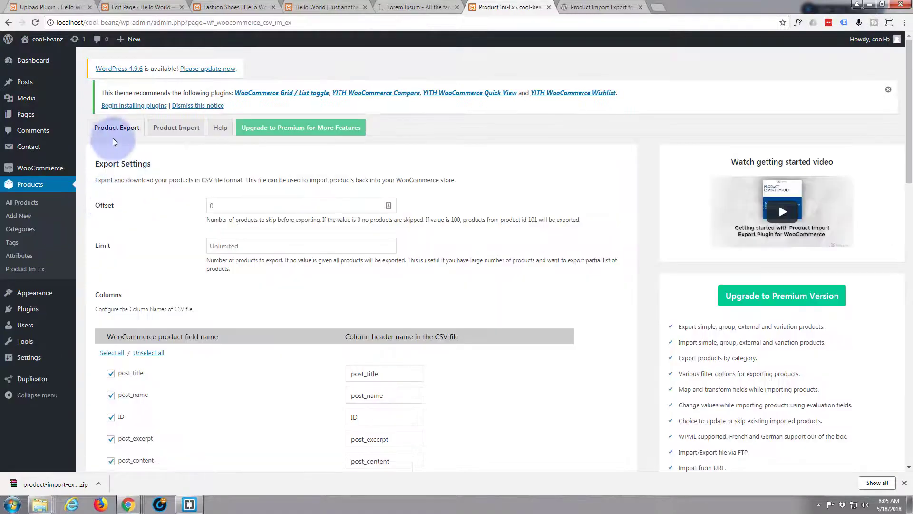
Export all cool-beanz products to a CSV file with offset and limit left at default and every column selected.
{"action": "left_click", "coordinate": [114, 130]}
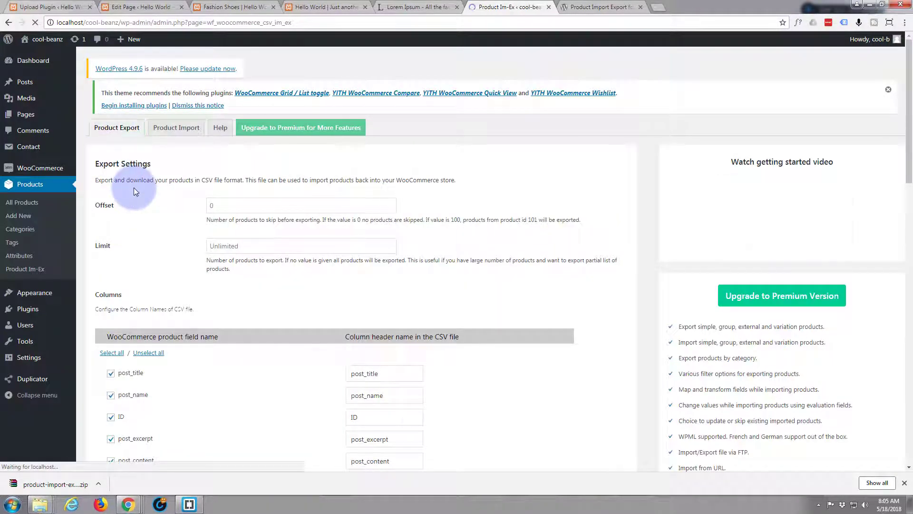
{"action": "scroll", "coordinate": [148, 199], "scroll_direction": "down", "scroll_amount": 2}
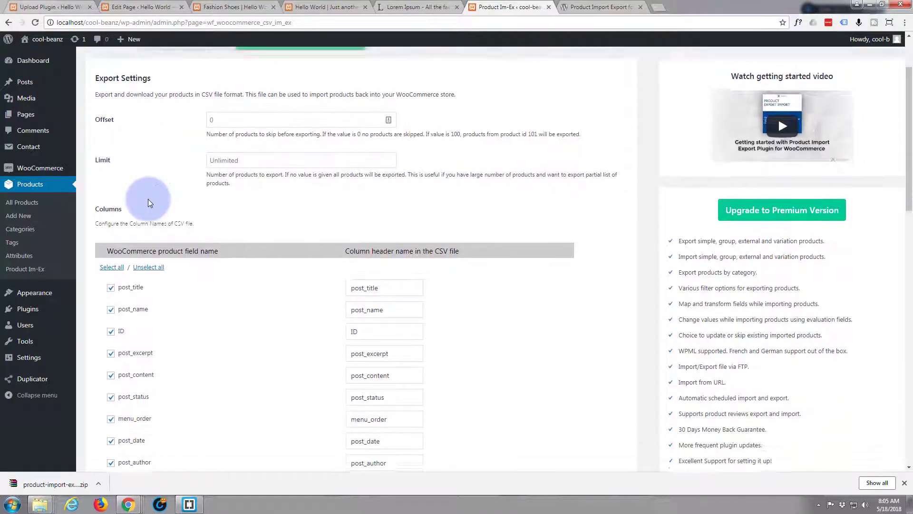
{"action": "scroll", "coordinate": [148, 203], "scroll_direction": "down", "scroll_amount": 2}
{"action": "scroll", "coordinate": [201, 233], "scroll_direction": "down", "scroll_amount": 2}
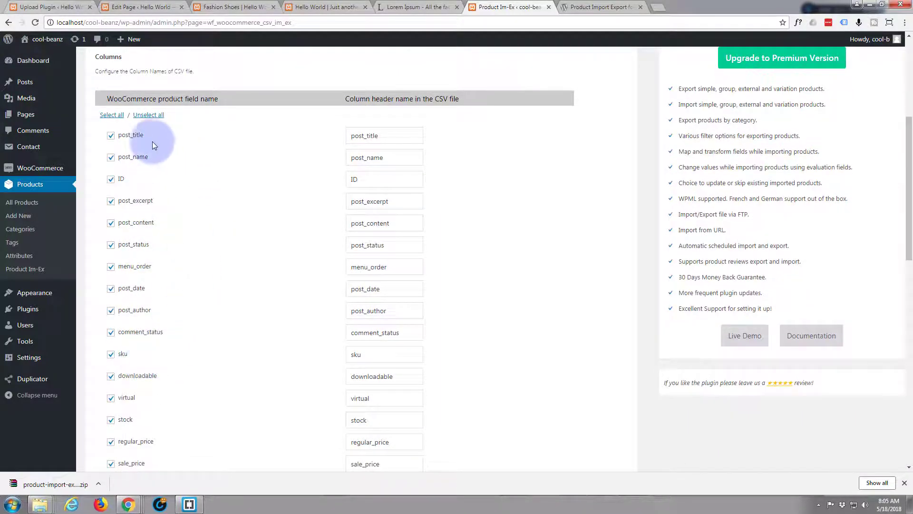
{"action": "scroll", "coordinate": [150, 140], "scroll_direction": "down", "scroll_amount": 3}
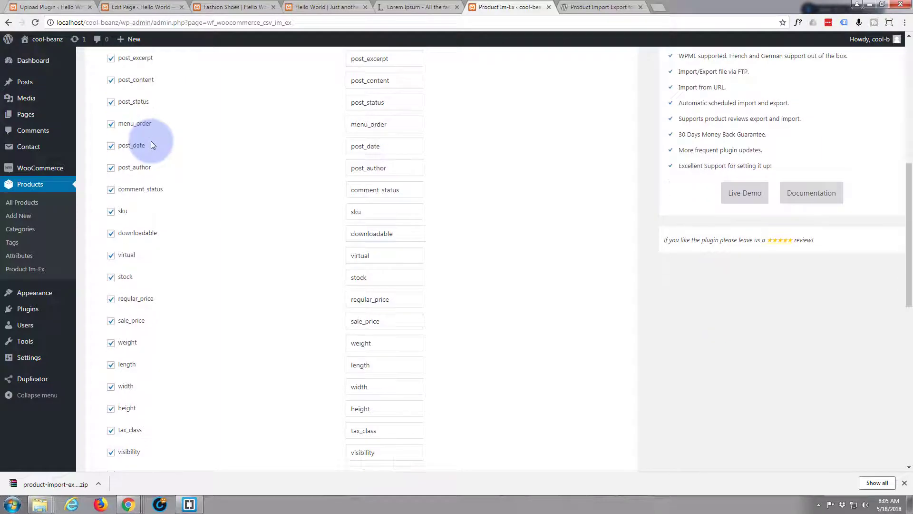
{"action": "scroll", "coordinate": [150, 141], "scroll_direction": "down", "scroll_amount": 8}
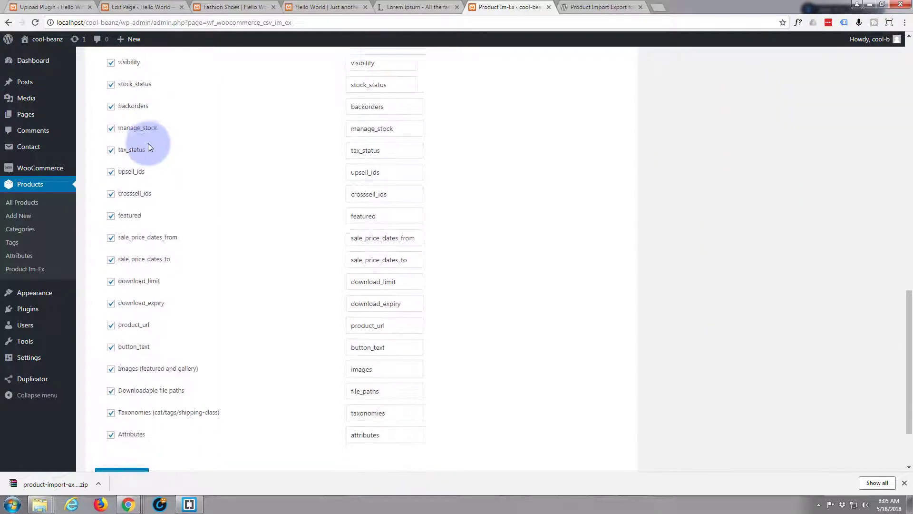
{"action": "scroll", "coordinate": [149, 147], "scroll_direction": "down", "scroll_amount": 2}
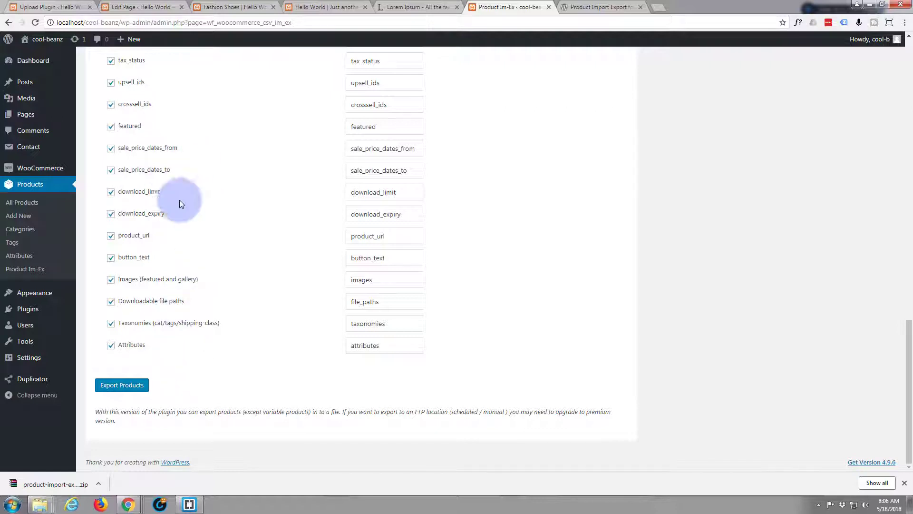
{"action": "left_click", "coordinate": [124, 385]}
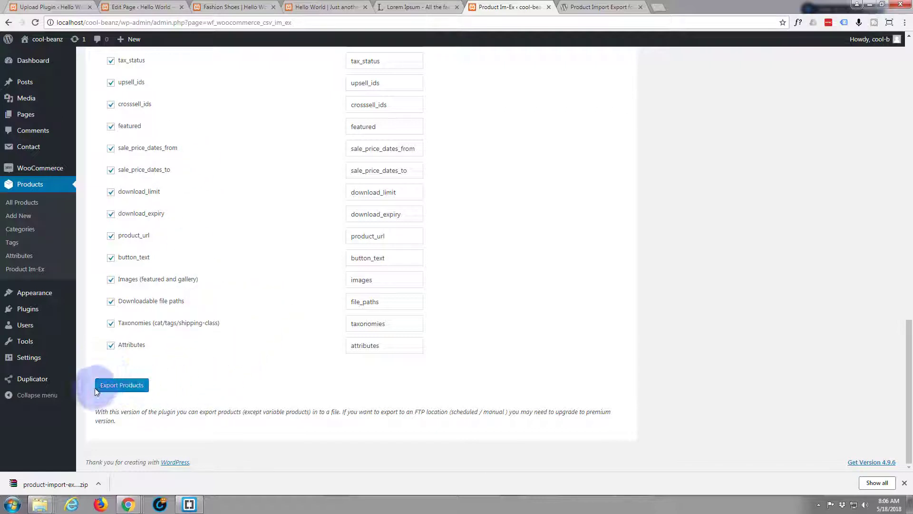
{"action": "left_click", "coordinate": [123, 388]}
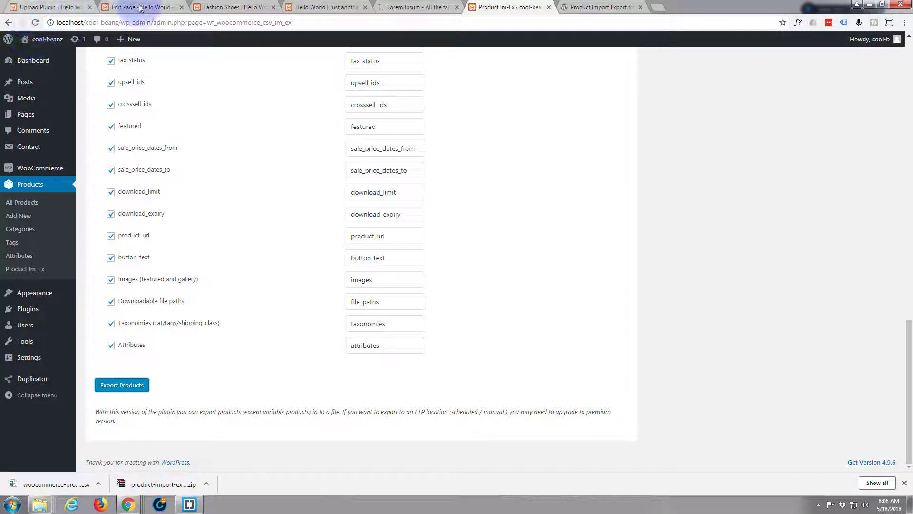
Return to the blackcat site and activate its newly installed product import/export plugin.
{"action": "left_click", "coordinate": [48, 6]}
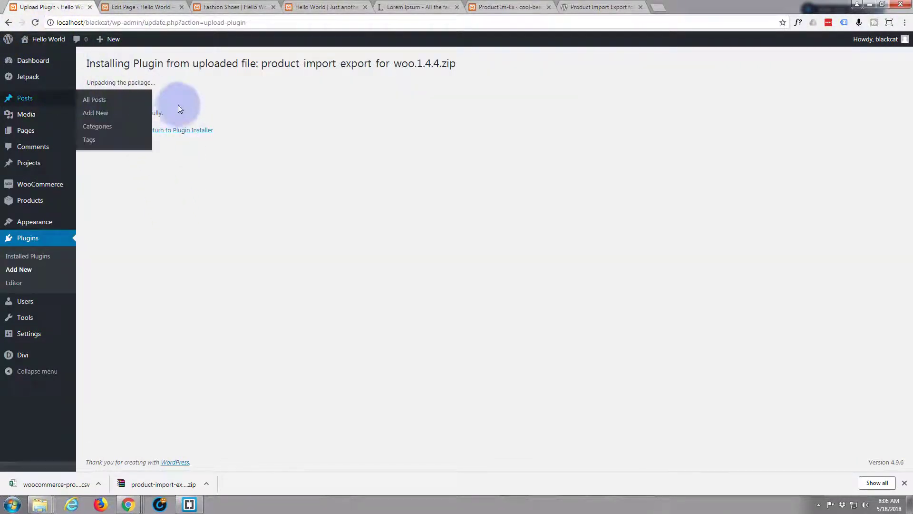
{"action": "left_click", "coordinate": [110, 134]}
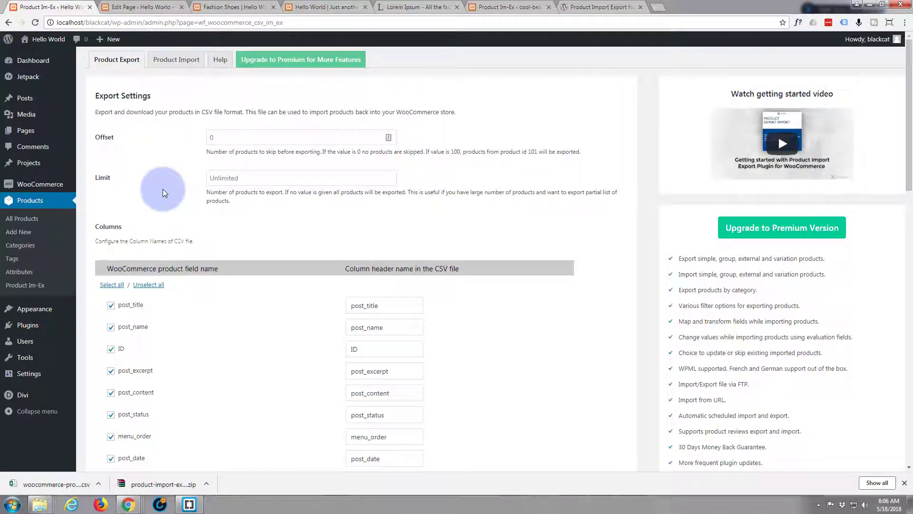
Set up a product import on blackcat using the exported WooCommerce CSV file, with "Update products if exists" enabled.
{"action": "left_click", "coordinate": [172, 63]}
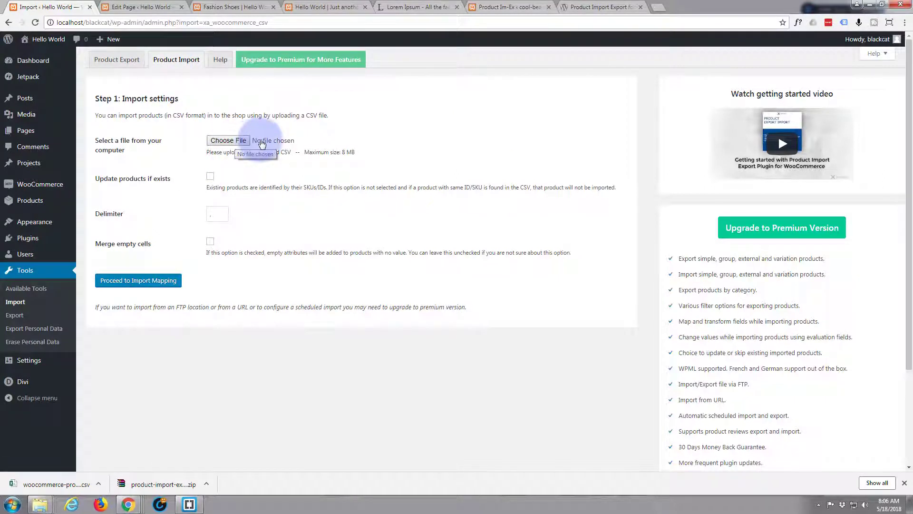
{"action": "left_click_drag", "start_coordinate": [56, 482], "coordinate": [279, 143]}
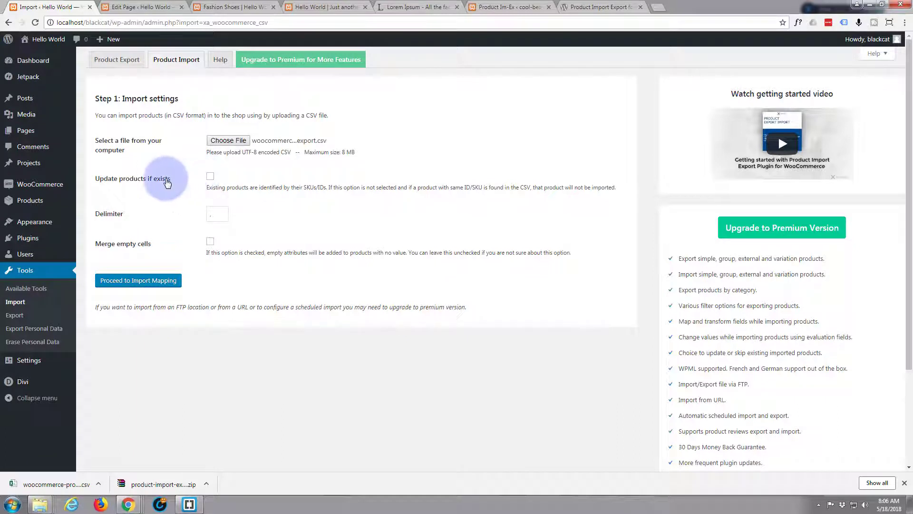
{"action": "left_click", "coordinate": [210, 177]}
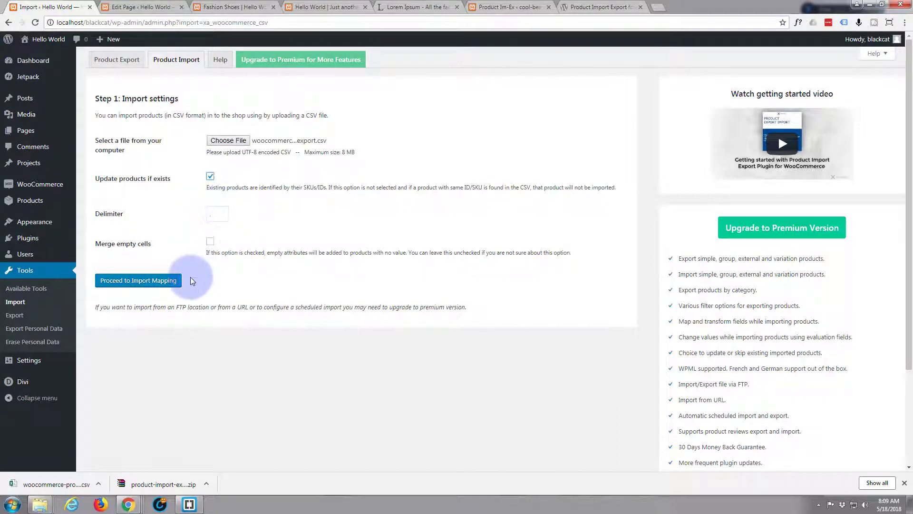
Proceed to the import mapping, keep the pre-selected column mapping, and run the product import on blackcat.
{"action": "left_click", "coordinate": [134, 281]}
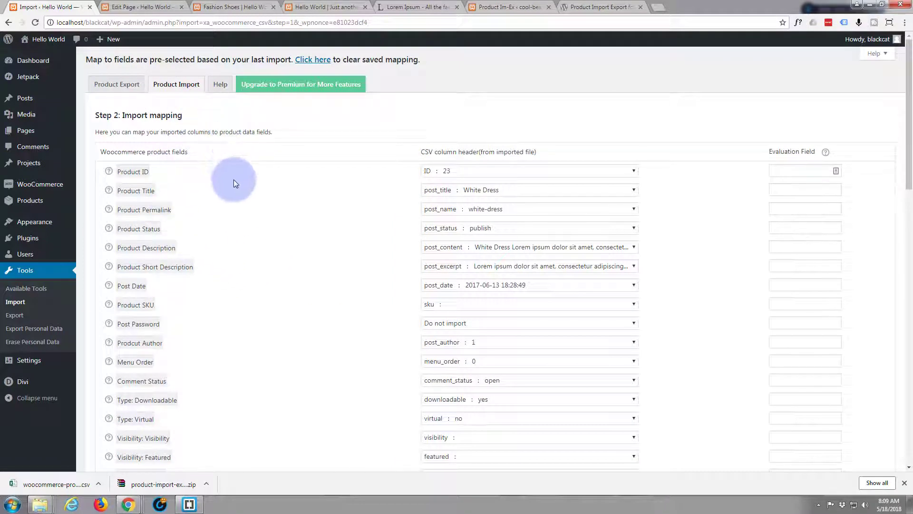
{"action": "scroll", "coordinate": [233, 181], "scroll_direction": "down", "scroll_amount": 5}
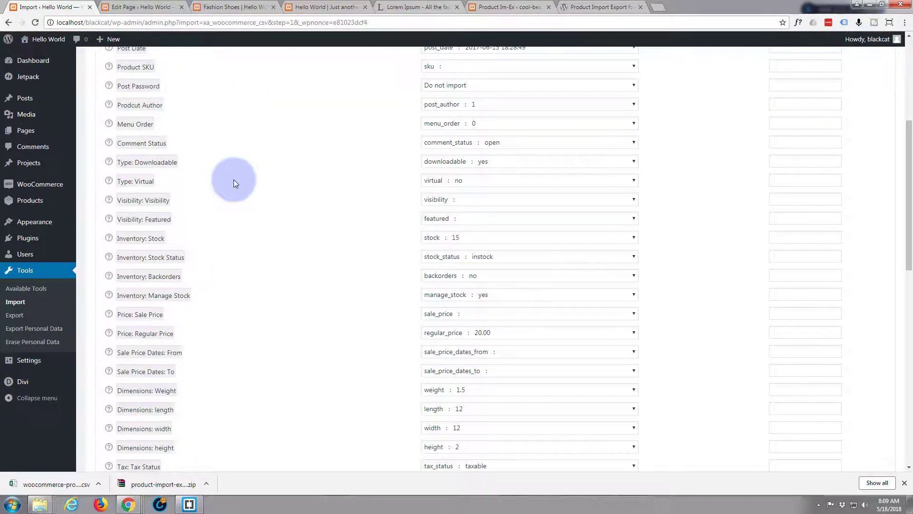
{"action": "scroll", "coordinate": [234, 181], "scroll_direction": "down", "scroll_amount": 12}
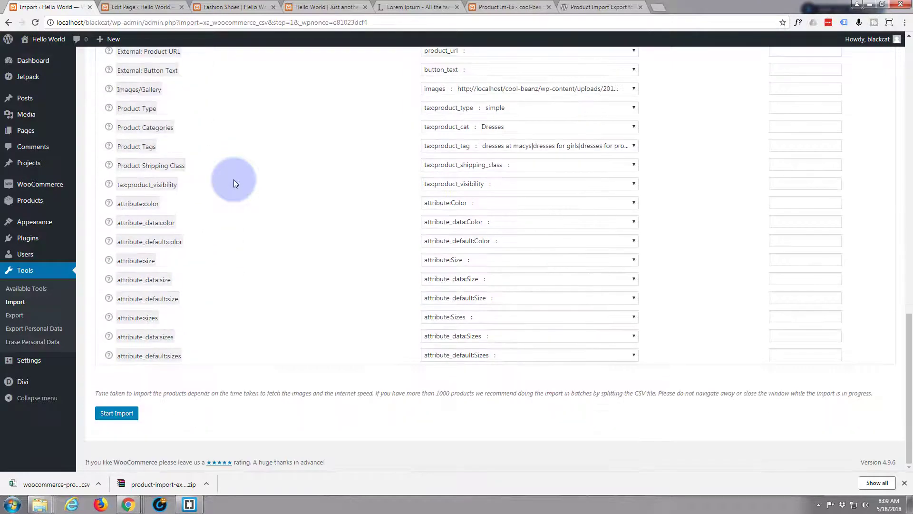
{"action": "left_click", "coordinate": [125, 418]}
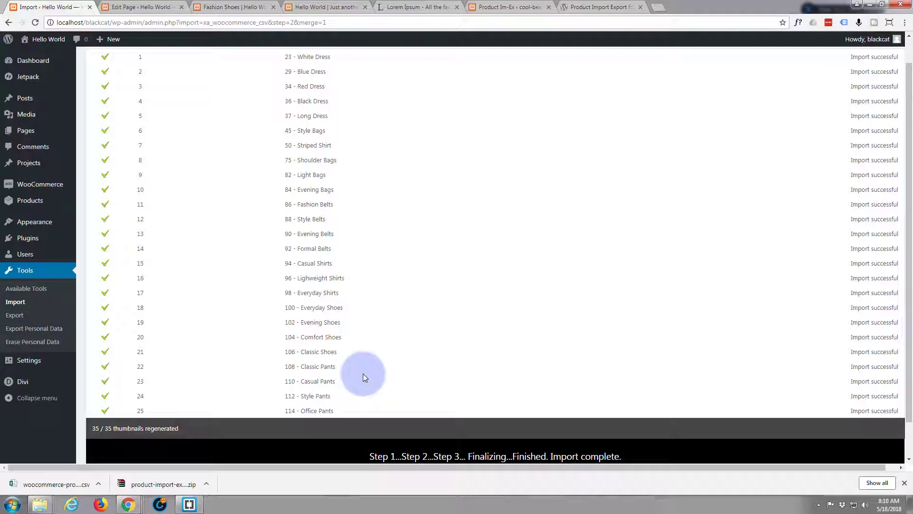
{"action": "scroll", "coordinate": [427, 345], "scroll_direction": "down", "scroll_amount": 1}
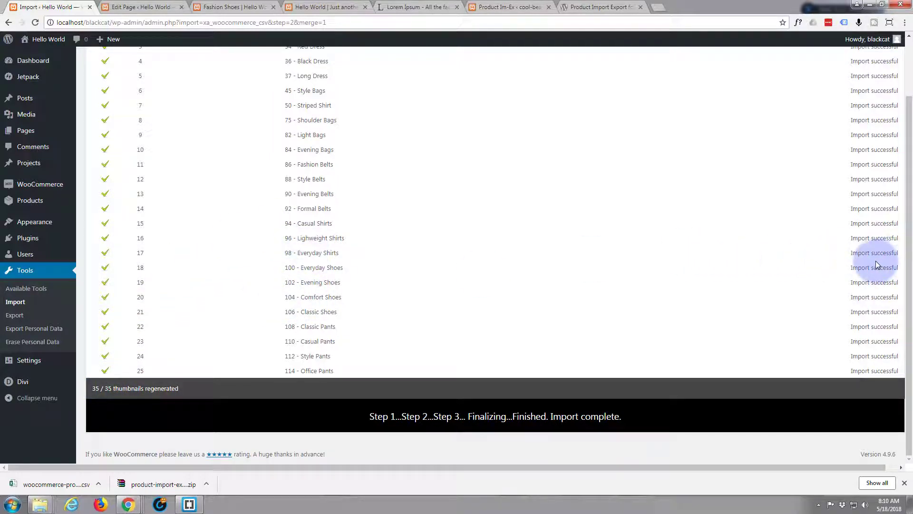
{"action": "scroll", "coordinate": [875, 261], "scroll_direction": "up", "scroll_amount": 2}
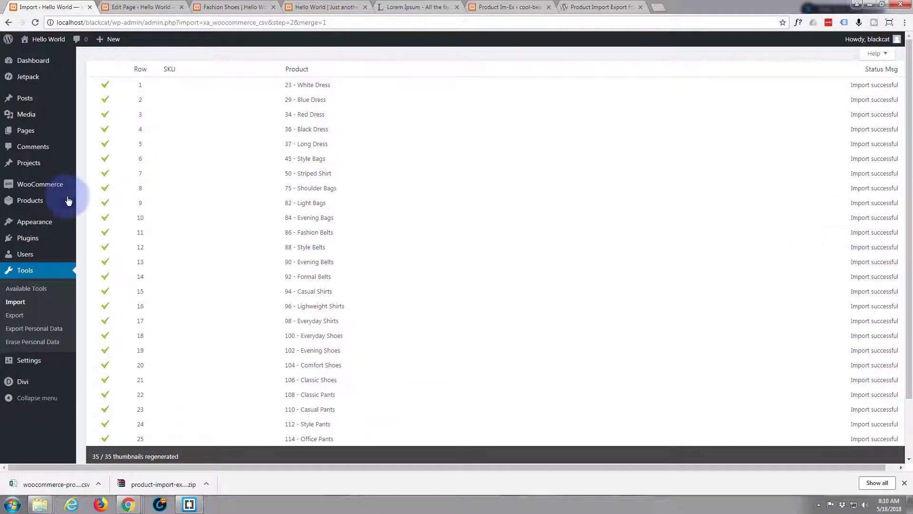
Review blackcat's product list, checking the imported items' images, stock, prices and categories.
{"action": "mouse_move", "coordinate": [38, 204]}
{"action": "left_click", "coordinate": [31, 203]}
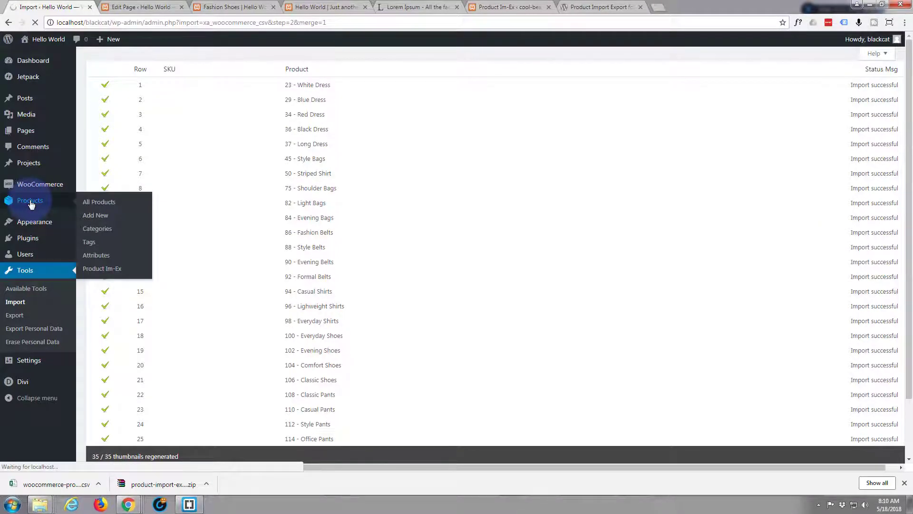
{"action": "scroll", "coordinate": [207, 284], "scroll_direction": "down", "scroll_amount": 8}
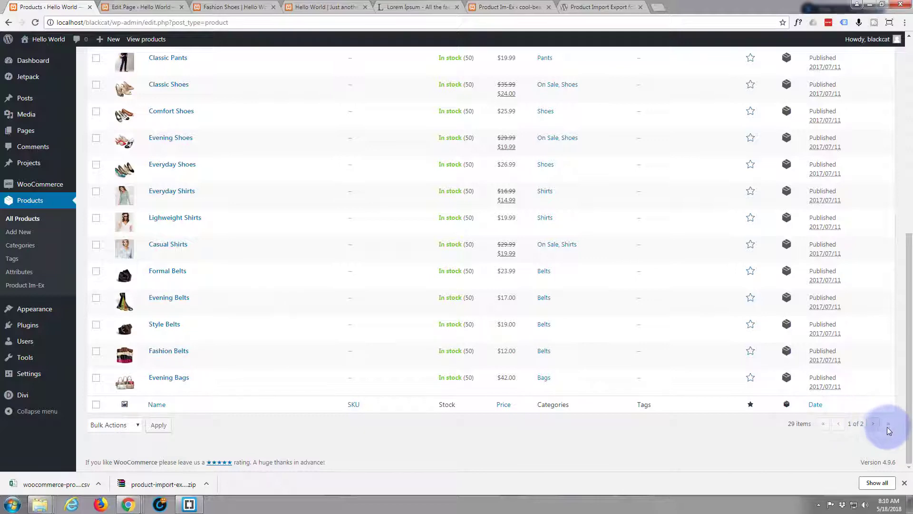
{"action": "scroll", "coordinate": [381, 349], "scroll_direction": "up", "scroll_amount": 2}
{"action": "scroll", "coordinate": [380, 350], "scroll_direction": "up", "scroll_amount": 5}
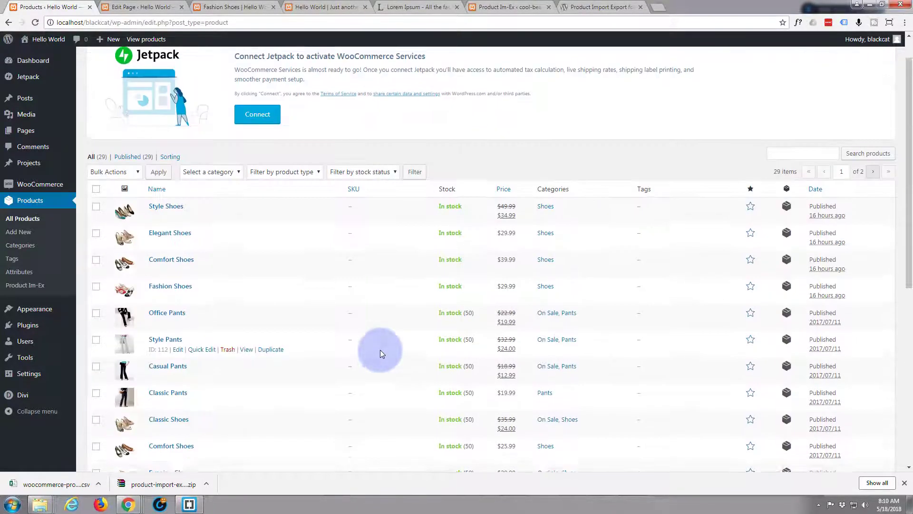
{"action": "scroll", "coordinate": [381, 352], "scroll_direction": "up", "scroll_amount": 1}
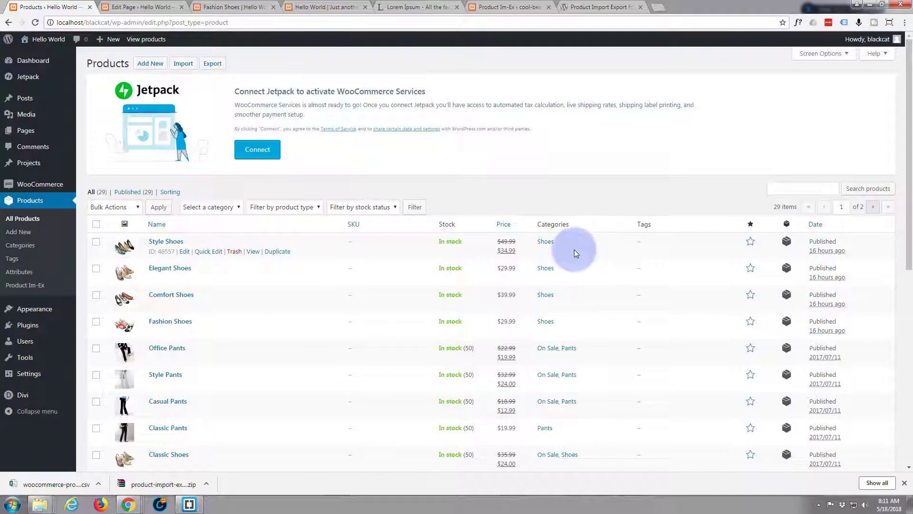
{"action": "scroll", "coordinate": [575, 253], "scroll_direction": "down", "scroll_amount": 2}
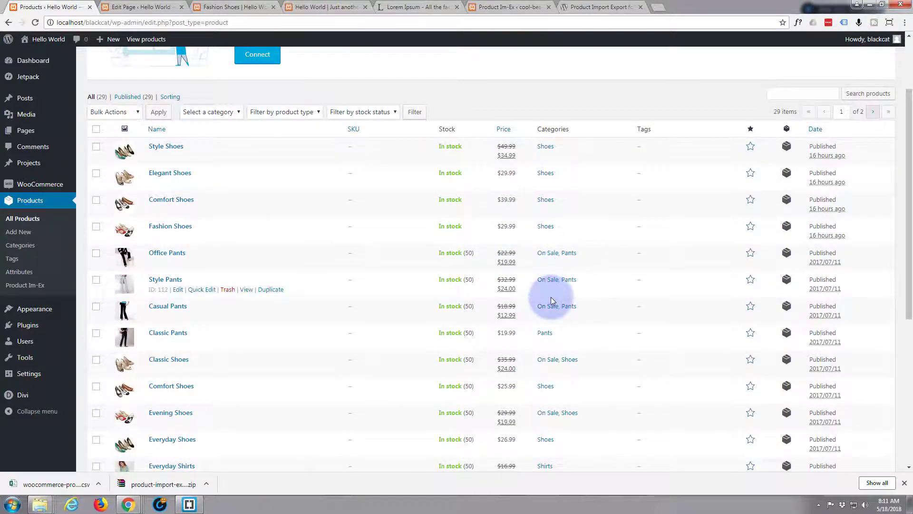
{"action": "scroll", "coordinate": [552, 300], "scroll_direction": "down", "scroll_amount": 2}
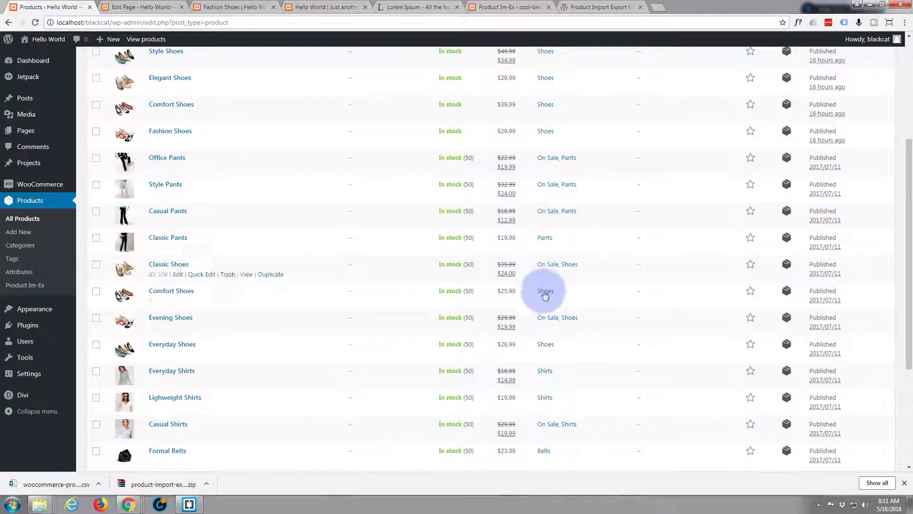
{"action": "scroll", "coordinate": [566, 328], "scroll_direction": "down", "scroll_amount": 2}
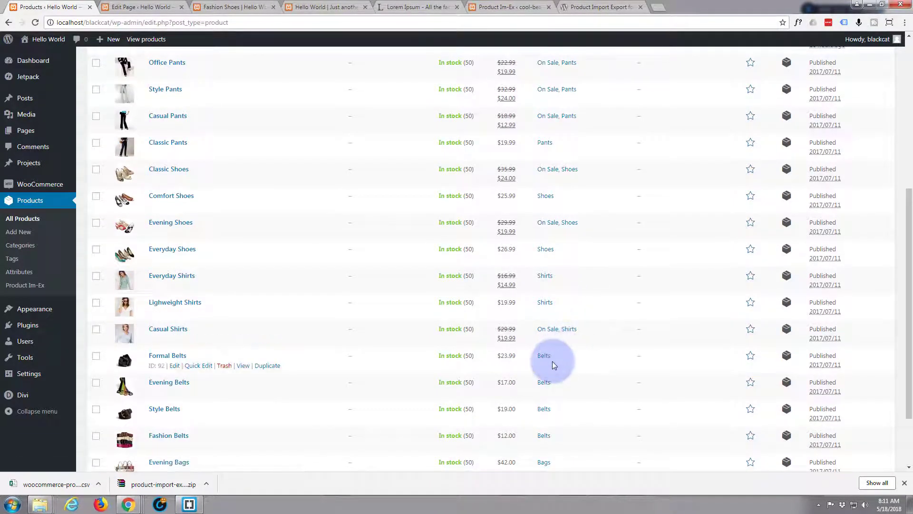
{"action": "scroll", "coordinate": [569, 359], "scroll_direction": "down", "scroll_amount": 2}
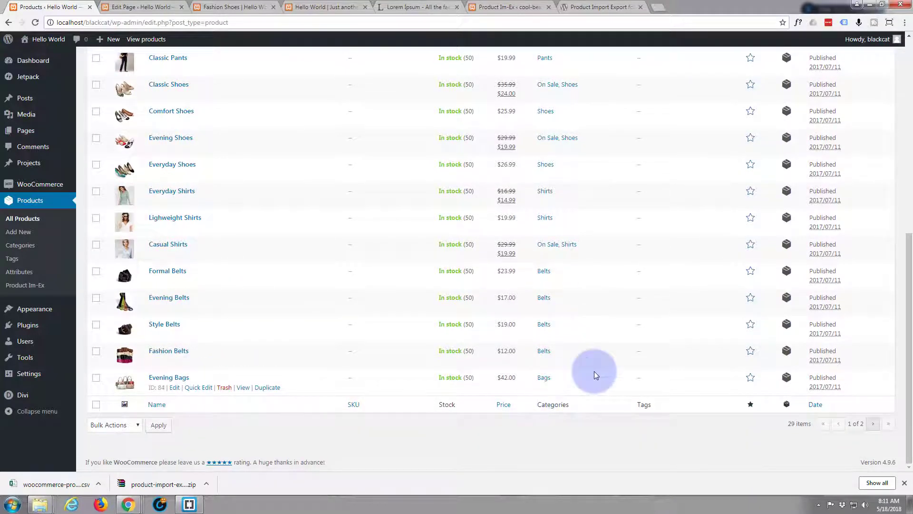
{"action": "scroll", "coordinate": [595, 371], "scroll_direction": "up", "scroll_amount": 8}
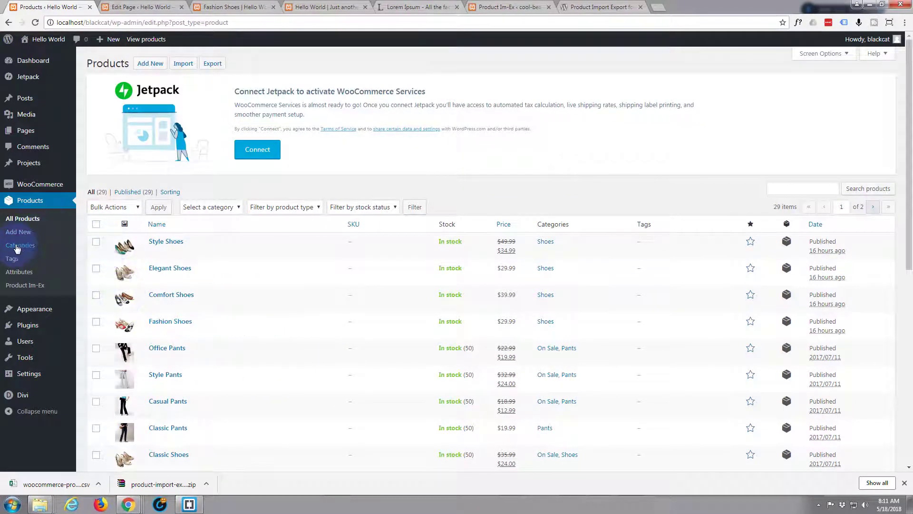
Check the product categories list for the categories brought in by the import.
{"action": "left_click", "coordinate": [18, 246]}
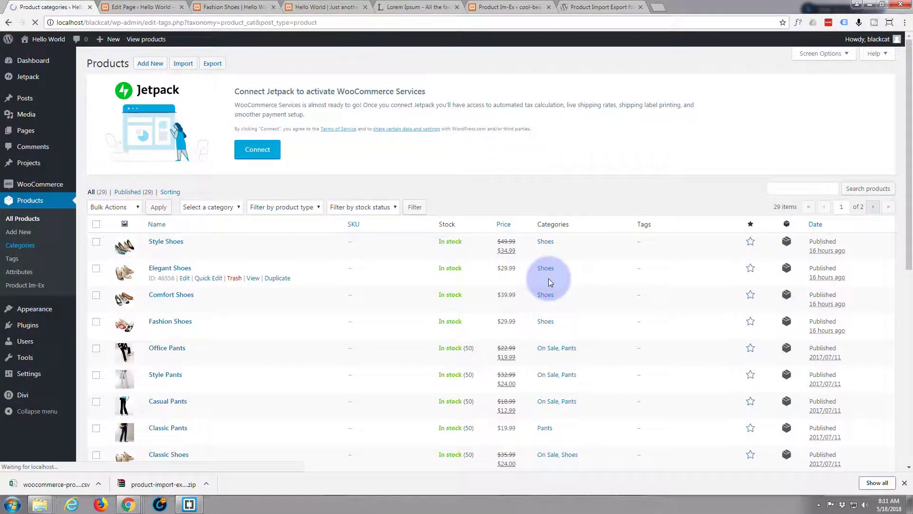
{"action": "scroll", "coordinate": [495, 297], "scroll_direction": "down", "scroll_amount": 1}
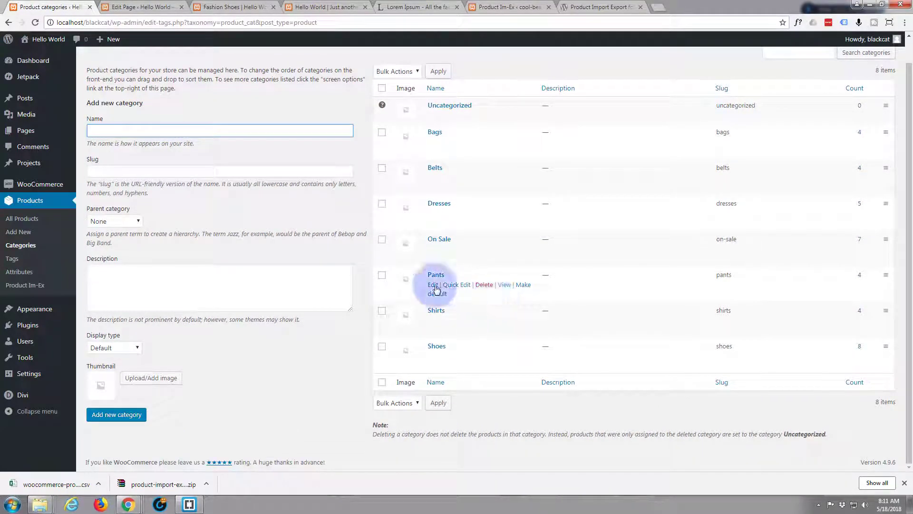
{"action": "scroll", "coordinate": [371, 287], "scroll_direction": "up", "scroll_amount": 1}
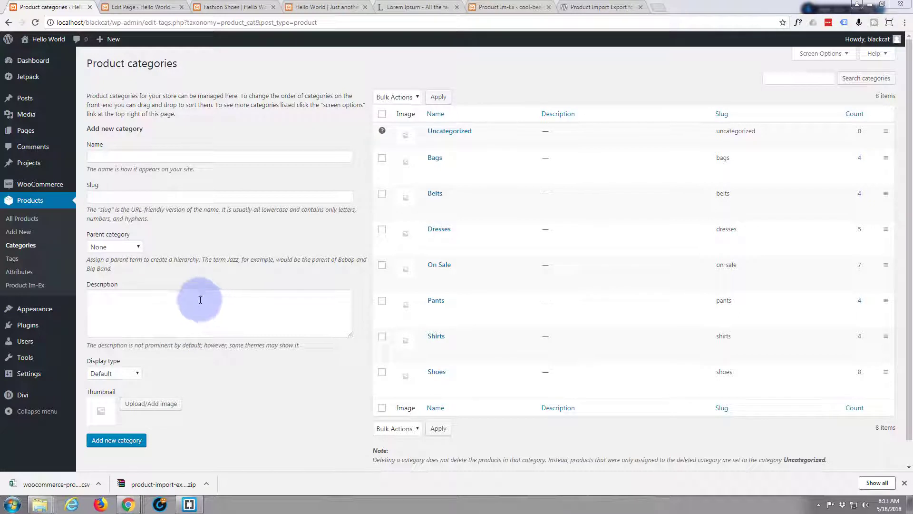
Open blackcat's home page in a new browser tab and enable the Visual Builder on it.
{"action": "mouse_move", "coordinate": [57, 44]}
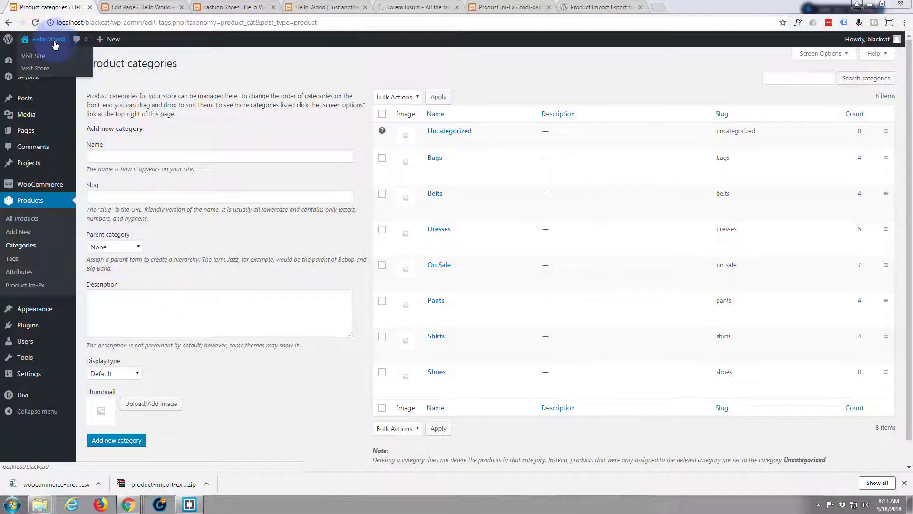
{"action": "middle_click", "coordinate": [31, 59]}
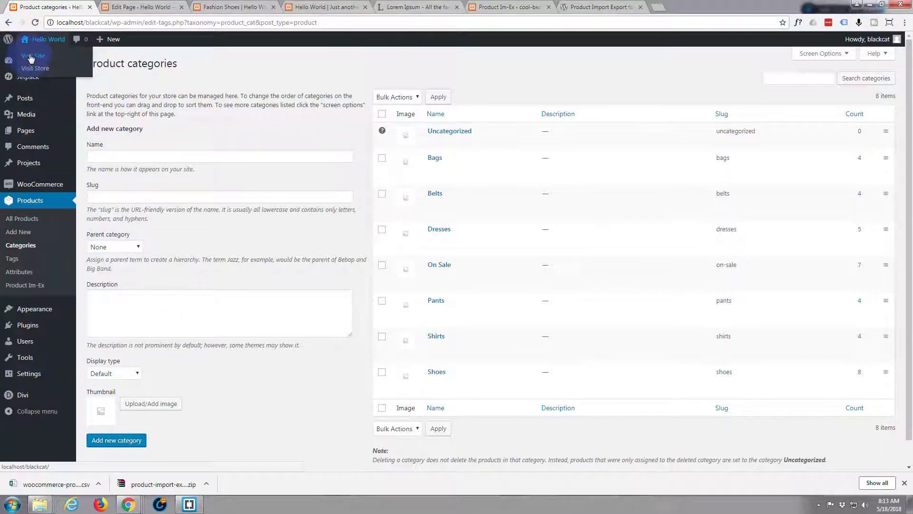
{"action": "left_click", "coordinate": [131, 10]}
Duplicate the row holding the shoes shop module three times to make four identical product rows.
{"action": "scroll", "coordinate": [181, 223], "scroll_direction": "down", "scroll_amount": 3}
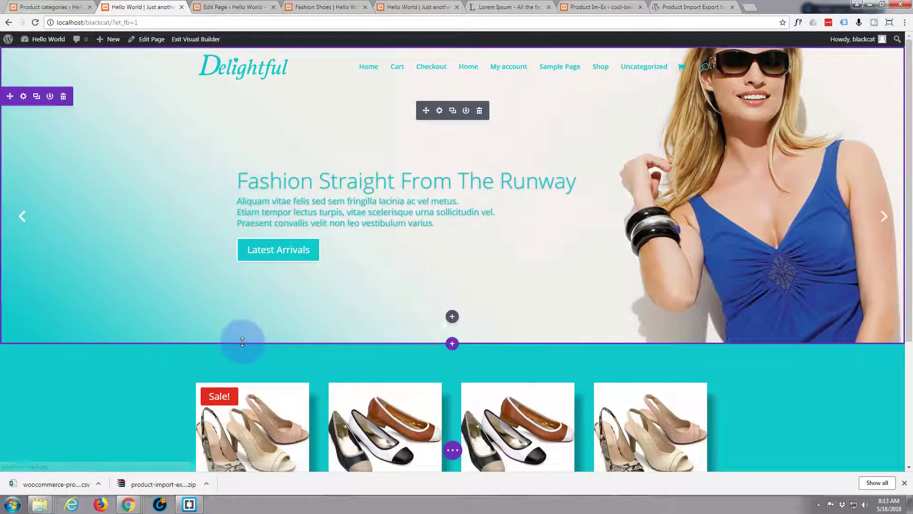
{"action": "scroll", "coordinate": [242, 342], "scroll_direction": "down", "scroll_amount": 4}
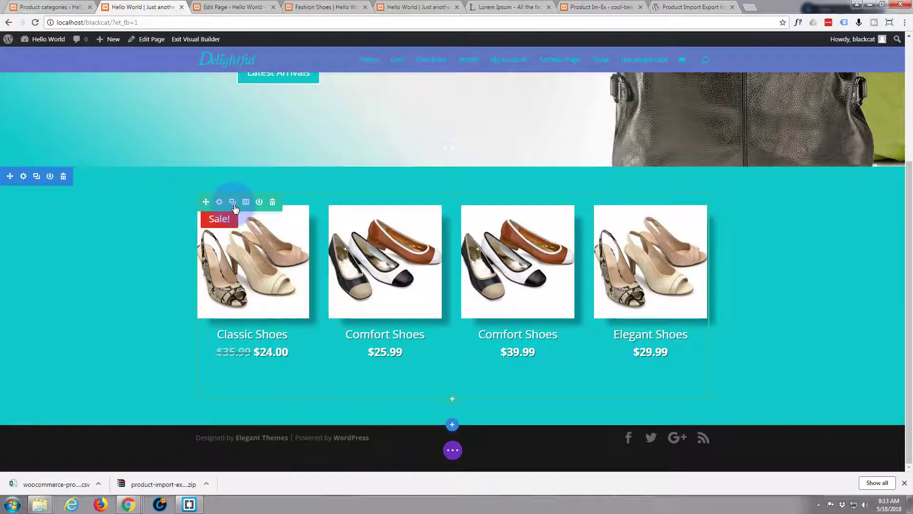
{"action": "left_click", "coordinate": [233, 202]}
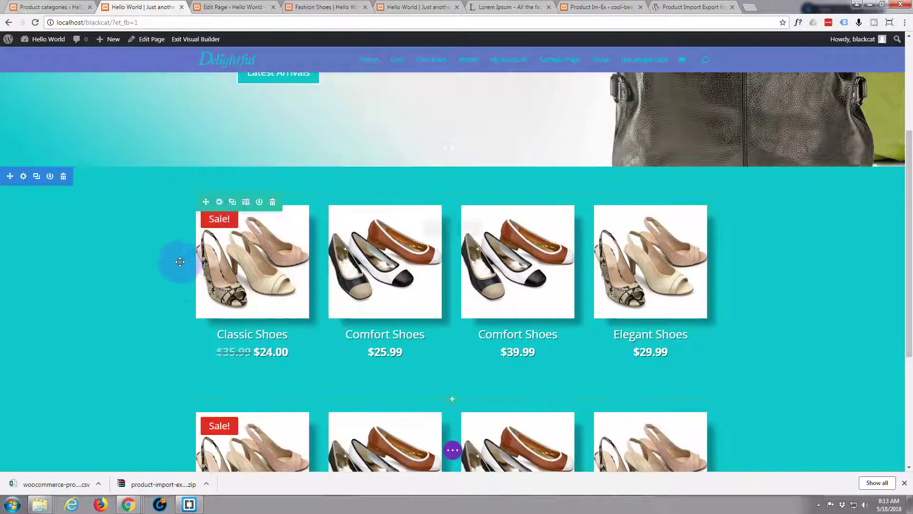
{"action": "scroll", "coordinate": [164, 295], "scroll_direction": "down", "scroll_amount": 2}
{"action": "scroll", "coordinate": [167, 296], "scroll_direction": "down", "scroll_amount": 2}
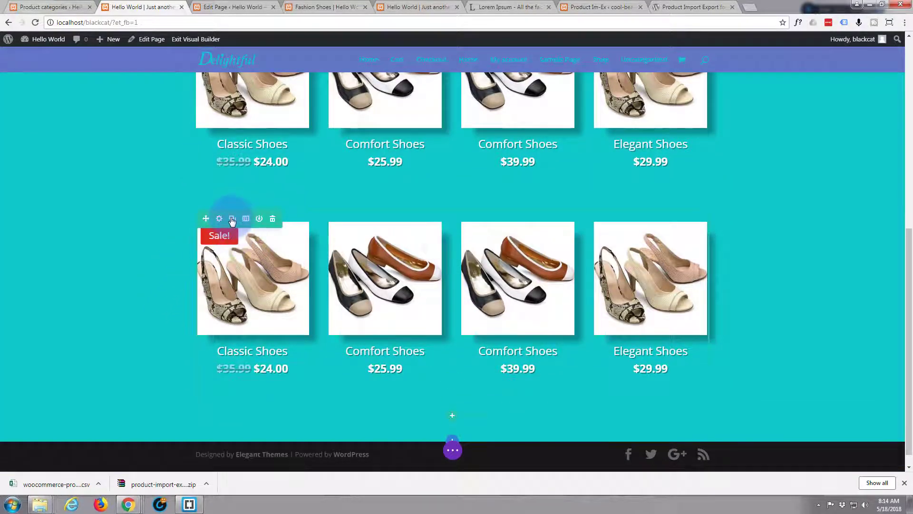
{"action": "left_click", "coordinate": [233, 218]}
{"action": "key", "text": "ctrl+z"}
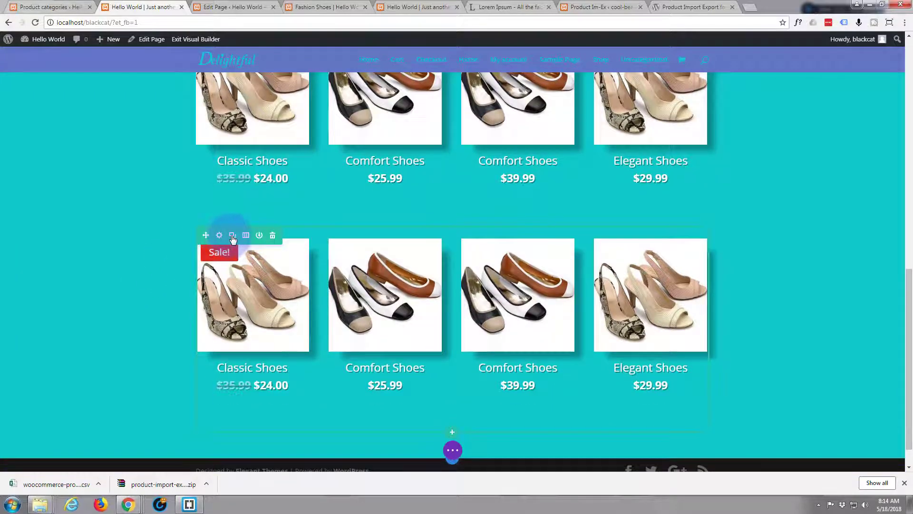
{"action": "left_click", "coordinate": [232, 236]}
Change the second row's shop module to include the Shirts category instead of Shoes, and save its settings.
{"action": "scroll", "coordinate": [170, 306], "scroll_direction": "up", "scroll_amount": 5}
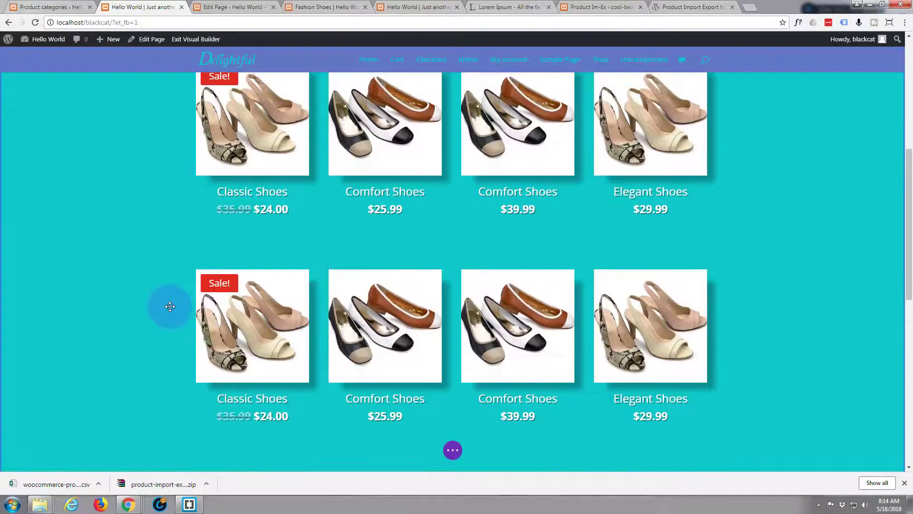
{"action": "scroll", "coordinate": [170, 307], "scroll_direction": "up", "scroll_amount": 4}
{"action": "scroll", "coordinate": [225, 306], "scroll_direction": "down", "scroll_amount": 1}
{"action": "scroll", "coordinate": [225, 306], "scroll_direction": "down", "scroll_amount": 3}
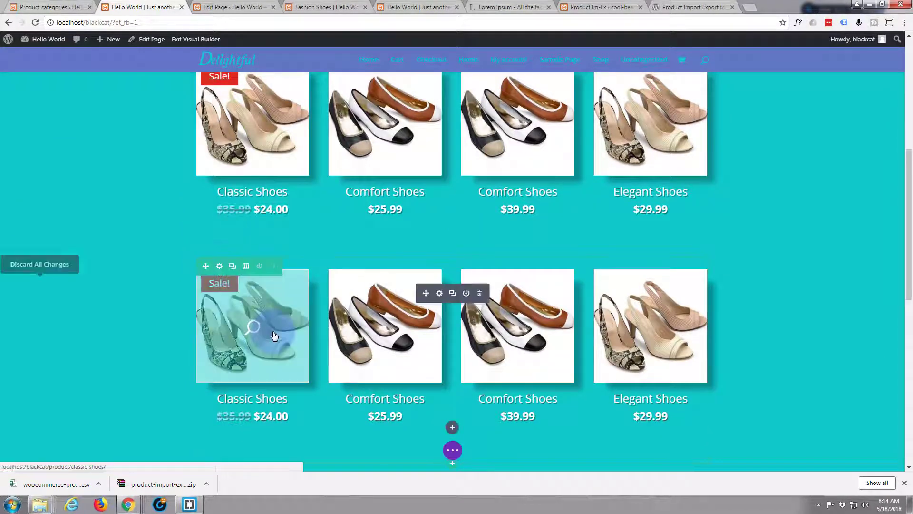
{"action": "left_click", "coordinate": [440, 294]}
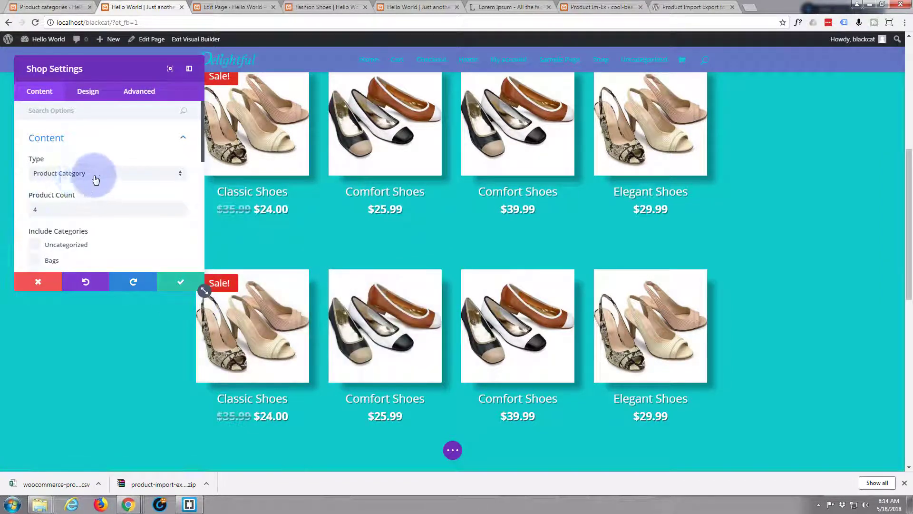
{"action": "scroll", "coordinate": [113, 183], "scroll_direction": "down", "scroll_amount": 1}
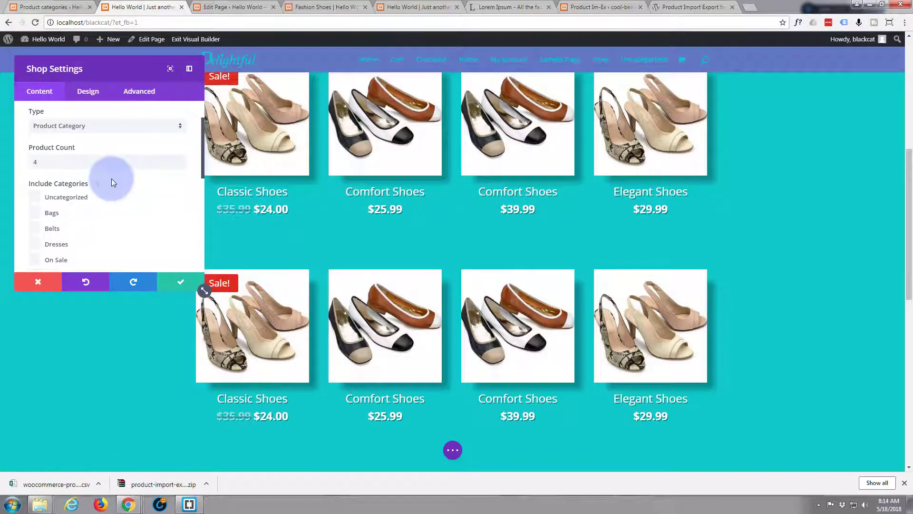
{"action": "scroll", "coordinate": [113, 183], "scroll_direction": "down", "scroll_amount": 3}
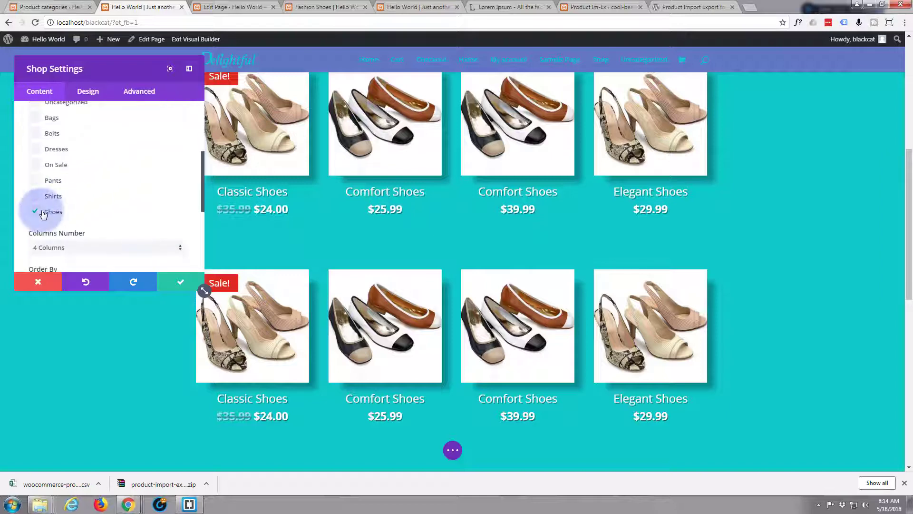
{"action": "left_click", "coordinate": [35, 213]}
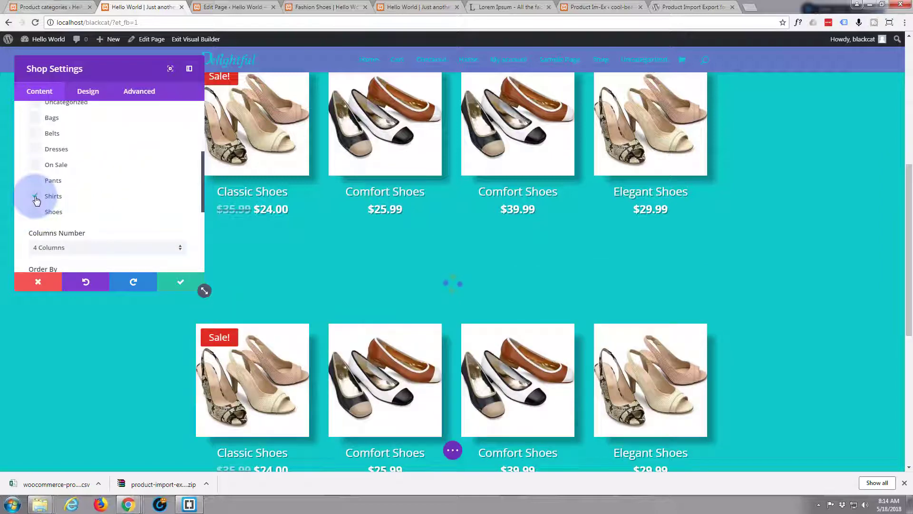
{"action": "left_click", "coordinate": [176, 284]}
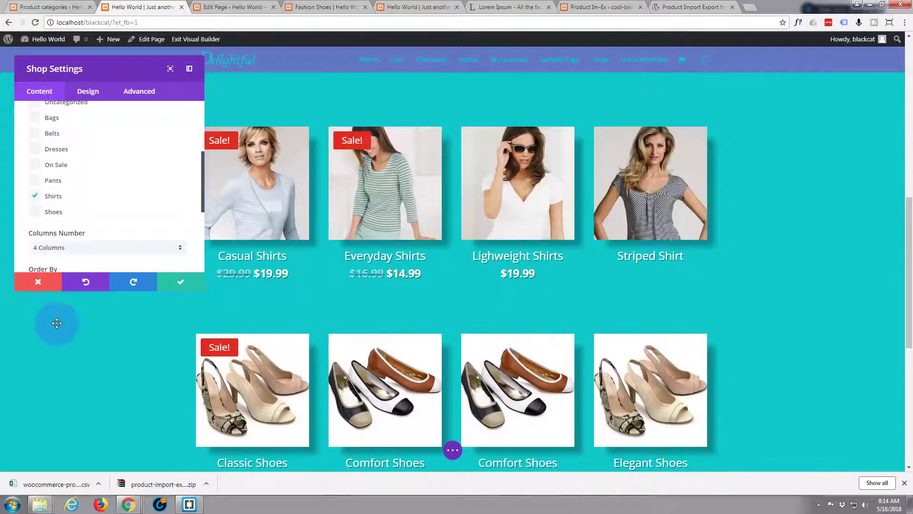
{"action": "scroll", "coordinate": [56, 323], "scroll_direction": "down", "scroll_amount": 2}
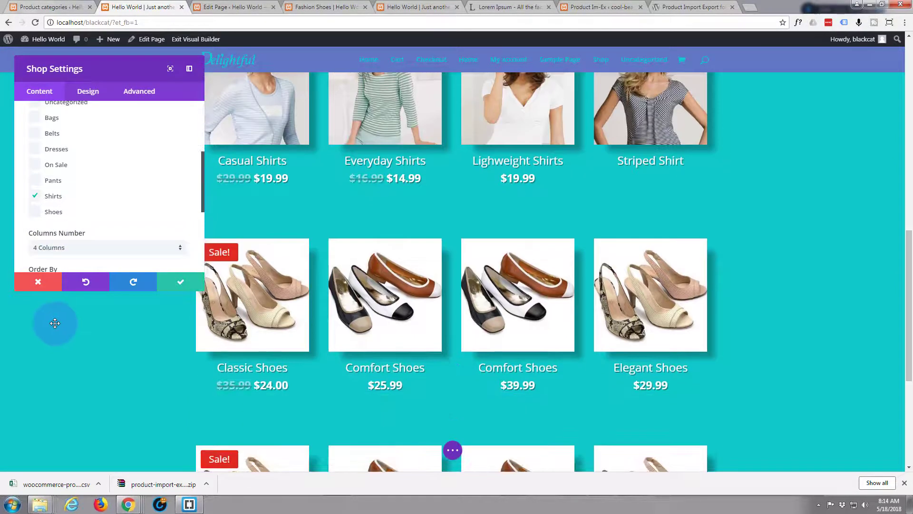
{"action": "left_click", "coordinate": [180, 284]}
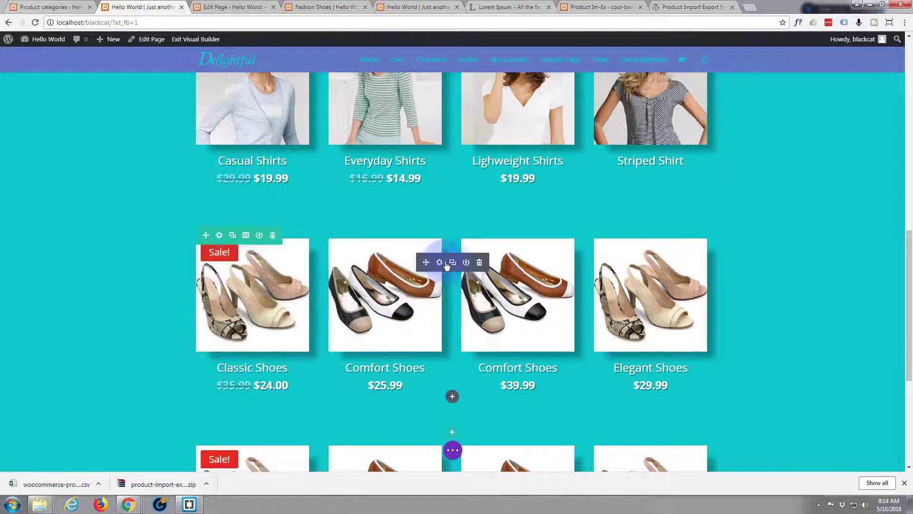
Change the third row's shop module to include only the Pants category instead of Shoes, and save its settings.
{"action": "left_click", "coordinate": [443, 265]}
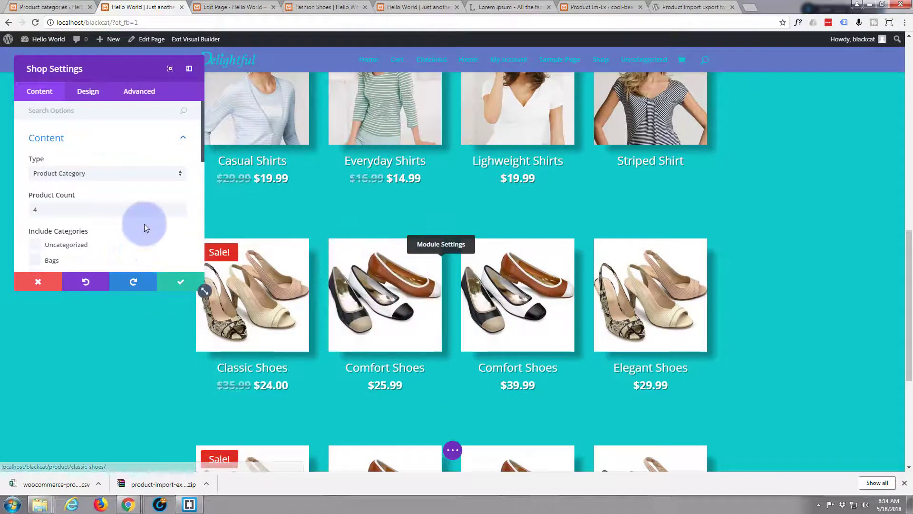
{"action": "scroll", "coordinate": [122, 241], "scroll_direction": "down", "scroll_amount": 2}
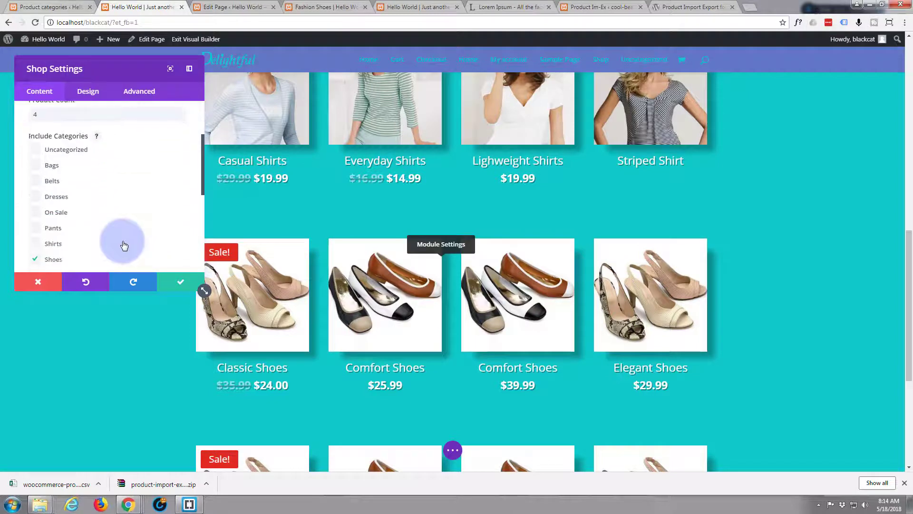
{"action": "left_click", "coordinate": [36, 229]}
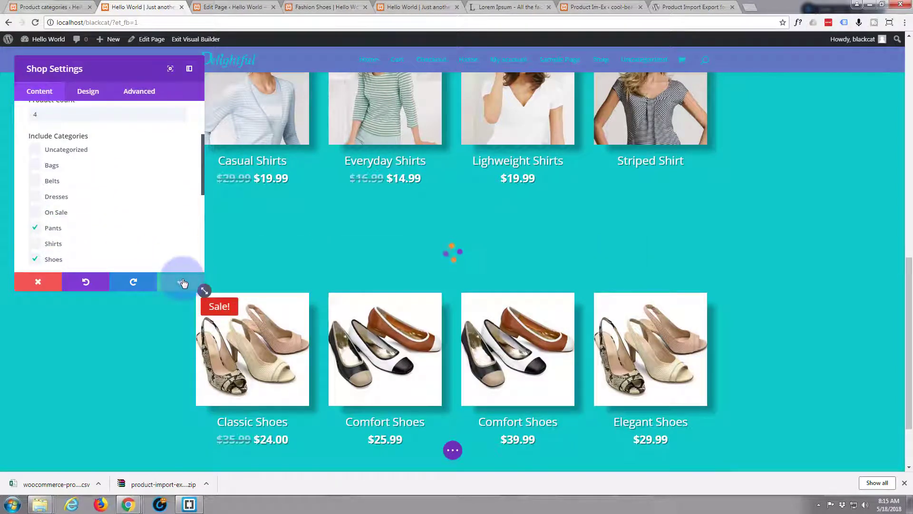
{"action": "left_click", "coordinate": [34, 260]}
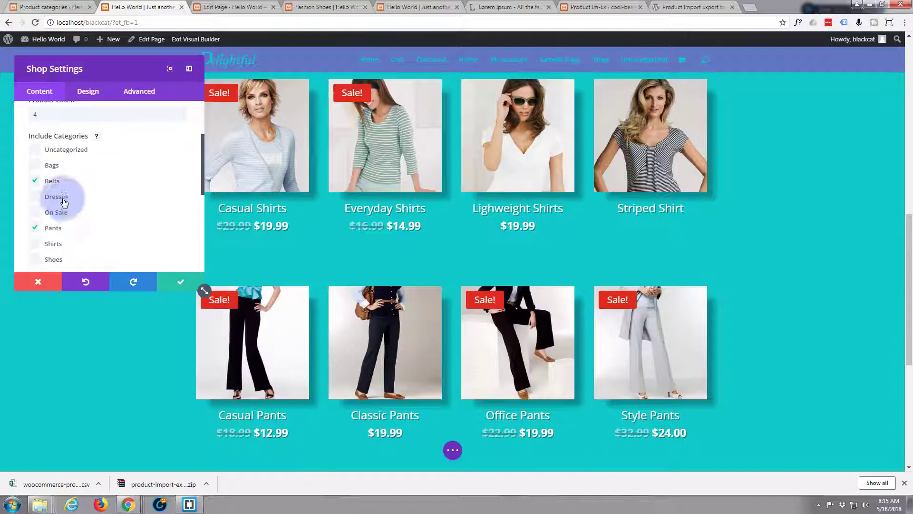
{"action": "left_click", "coordinate": [35, 182]}
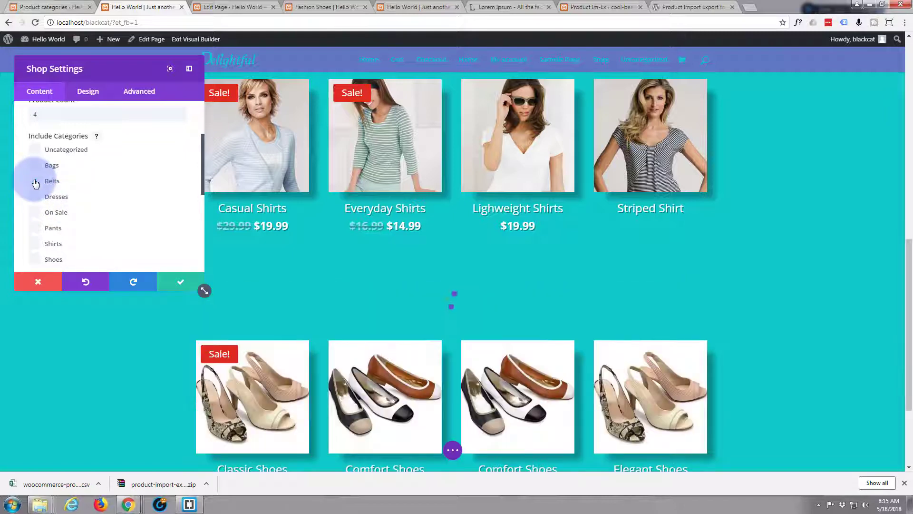
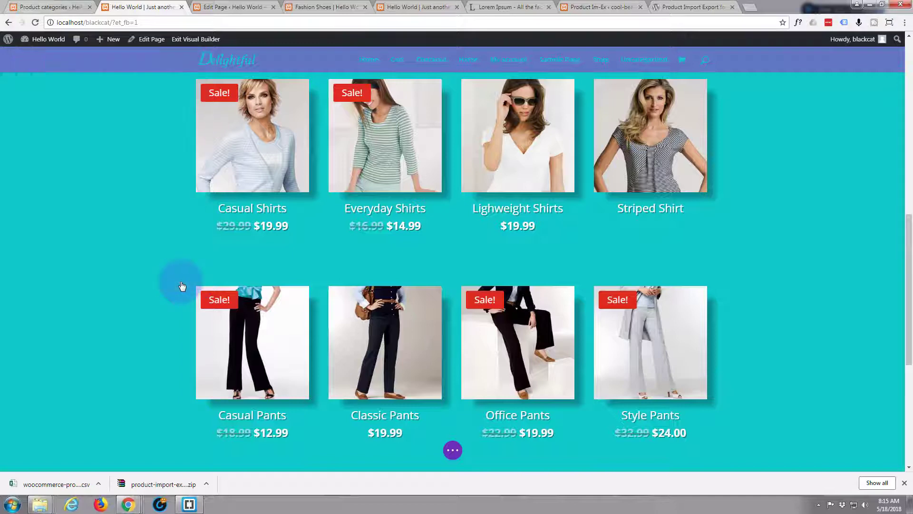
Change the fourth row's shop module to include the Dresses category instead of Shoes, and save its settings.
{"action": "scroll", "coordinate": [153, 275], "scroll_direction": "down", "scroll_amount": 5}
{"action": "scroll", "coordinate": [153, 275], "scroll_direction": "down", "scroll_amount": 2}
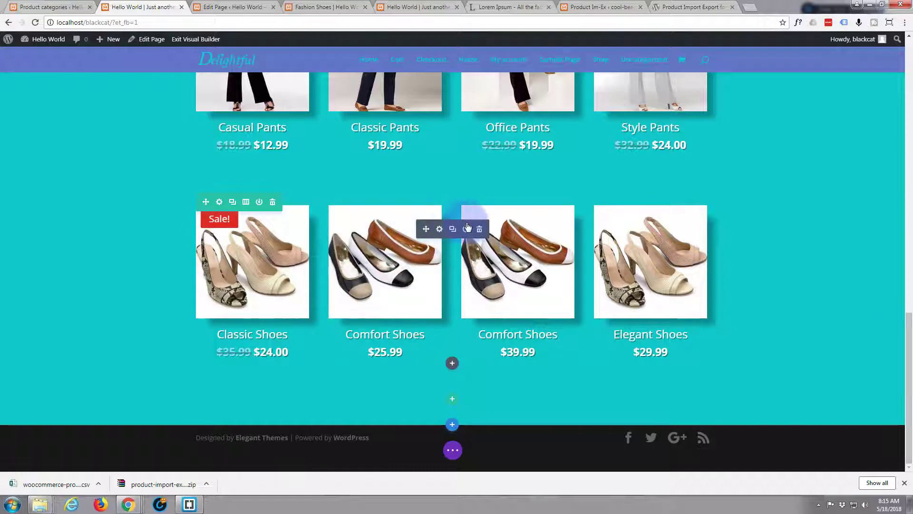
{"action": "left_click", "coordinate": [439, 229]}
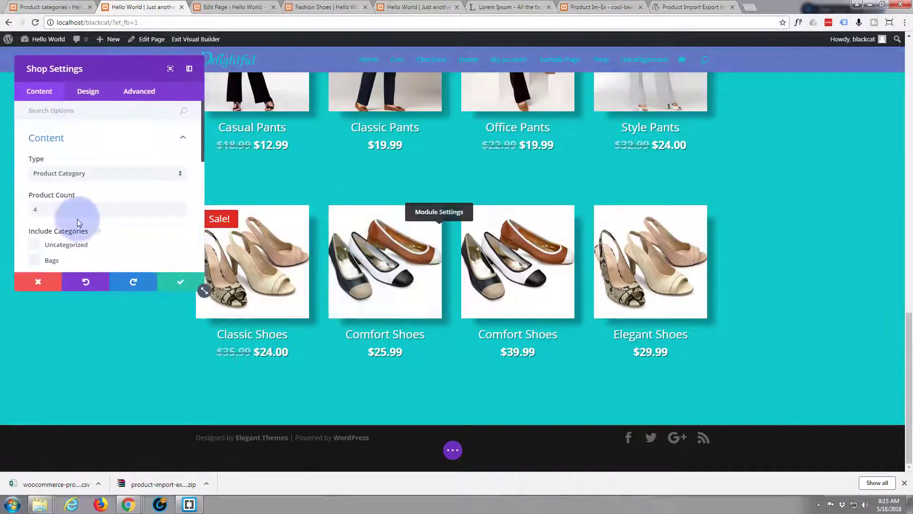
{"action": "scroll", "coordinate": [75, 221], "scroll_direction": "down", "scroll_amount": 2}
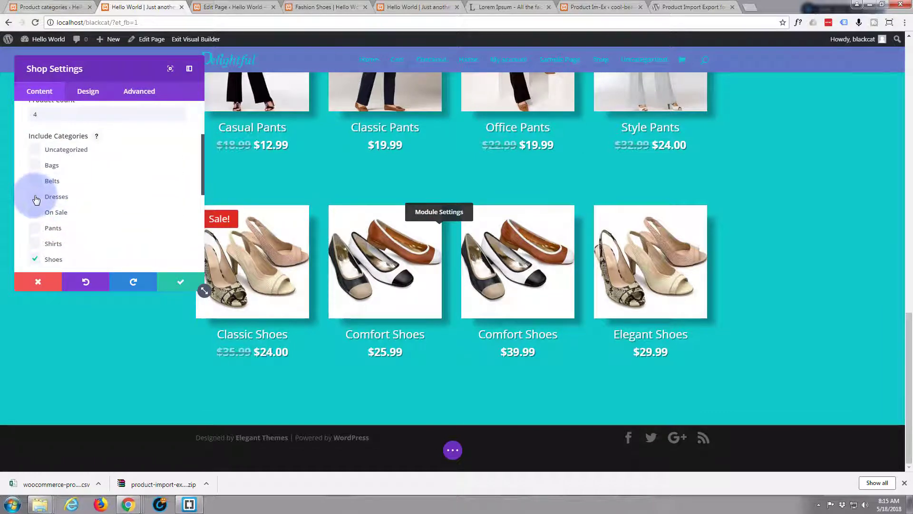
{"action": "left_click", "coordinate": [35, 197]}
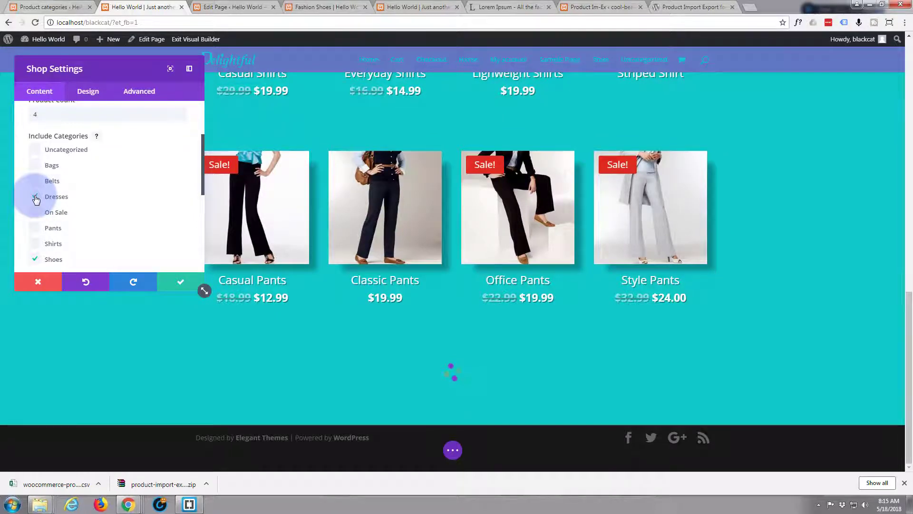
{"action": "left_click", "coordinate": [35, 259]}
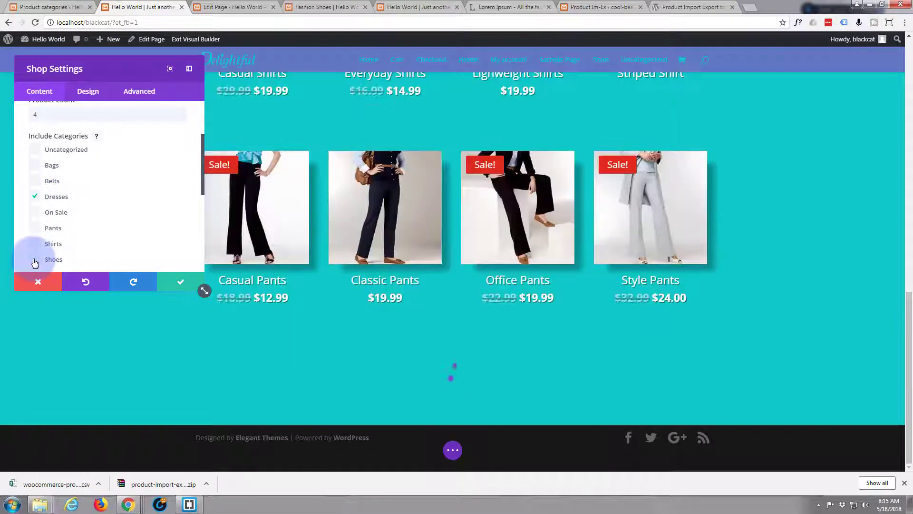
{"action": "scroll", "coordinate": [148, 222], "scroll_direction": "down", "scroll_amount": 1}
{"action": "left_click", "coordinate": [181, 284]}
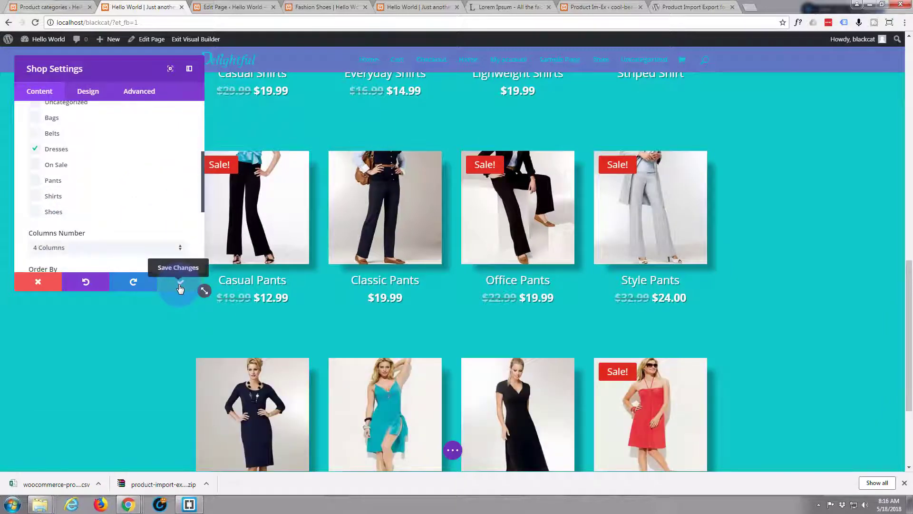
{"action": "left_click", "coordinate": [181, 286]}
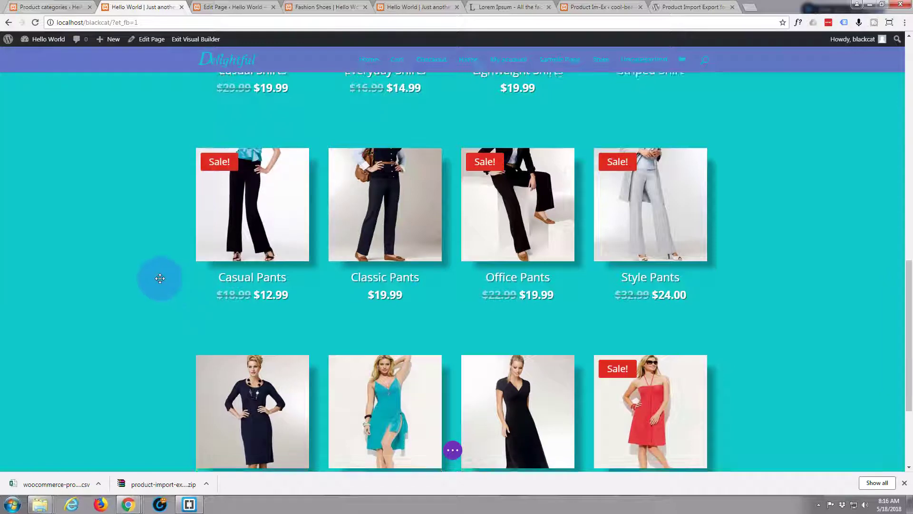
Duplicate the dresses row to add a fifth product row.
{"action": "scroll", "coordinate": [158, 275], "scroll_direction": "down", "scroll_amount": 3}
{"action": "left_click", "coordinate": [220, 213]}
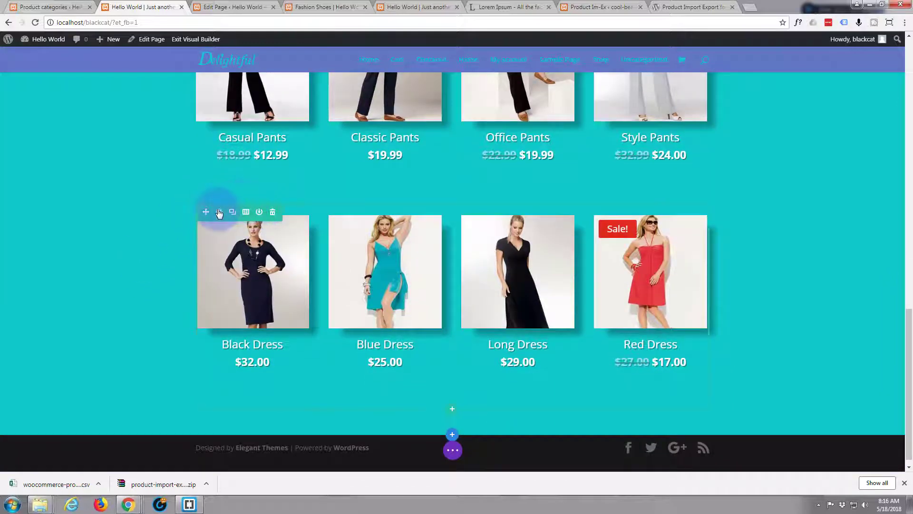
{"action": "left_click", "coordinate": [232, 212]}
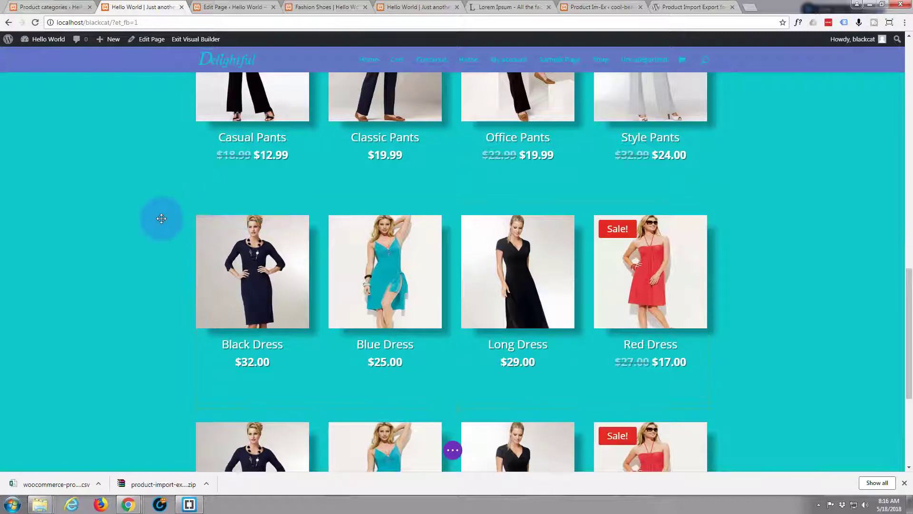
Set the fifth row's shop module to a product count of 12 displayed in 3 columns.
{"action": "scroll", "coordinate": [161, 218], "scroll_direction": "down", "scroll_amount": 5}
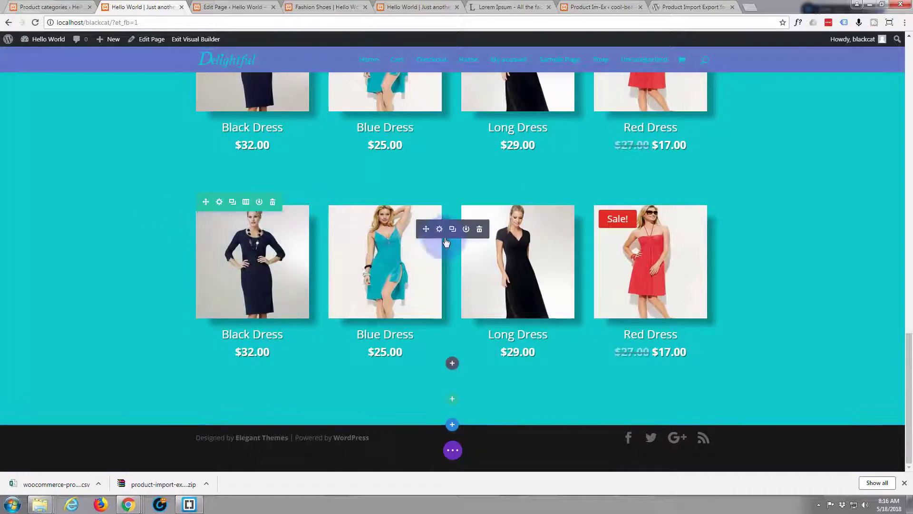
{"action": "left_click", "coordinate": [440, 229]}
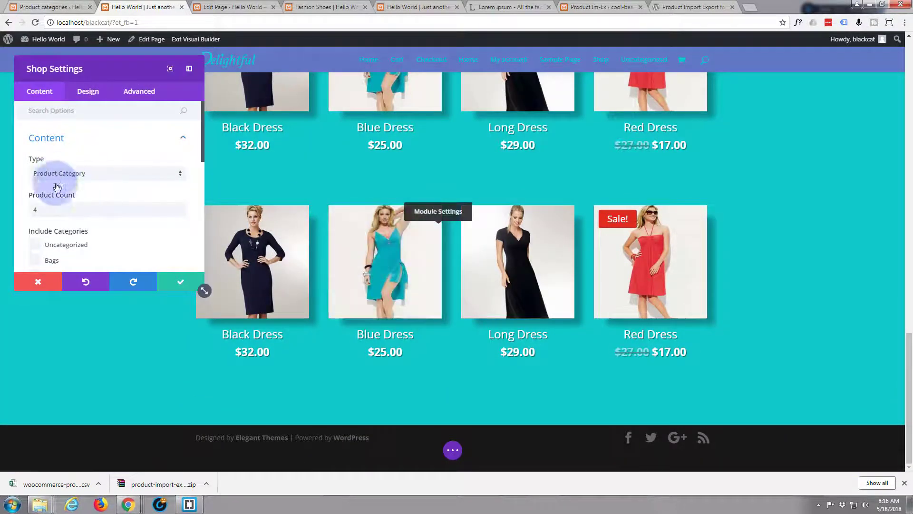
{"action": "left_click", "coordinate": [29, 211]}
{"action": "type", "text": "12"}
{"action": "left_click", "coordinate": [159, 213]}
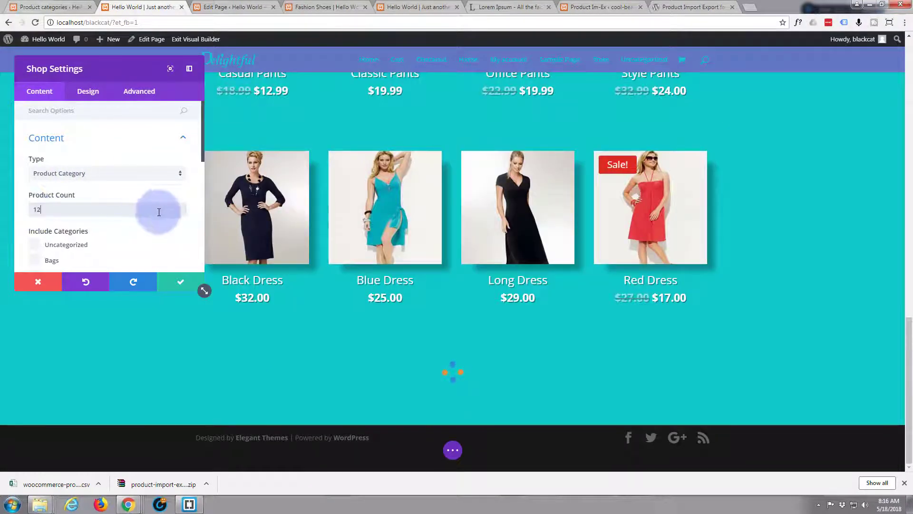
{"action": "scroll", "coordinate": [127, 223], "scroll_direction": "down", "scroll_amount": 1}
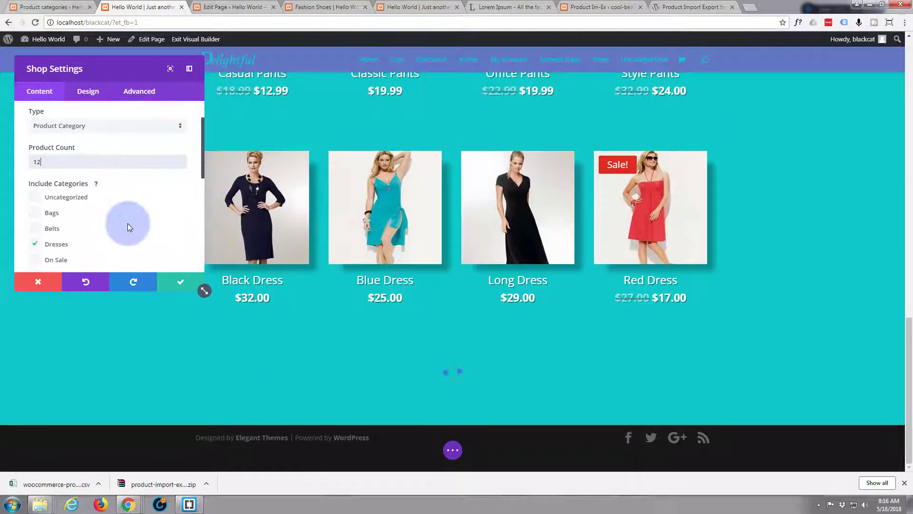
{"action": "scroll", "coordinate": [127, 223], "scroll_direction": "down", "scroll_amount": 2}
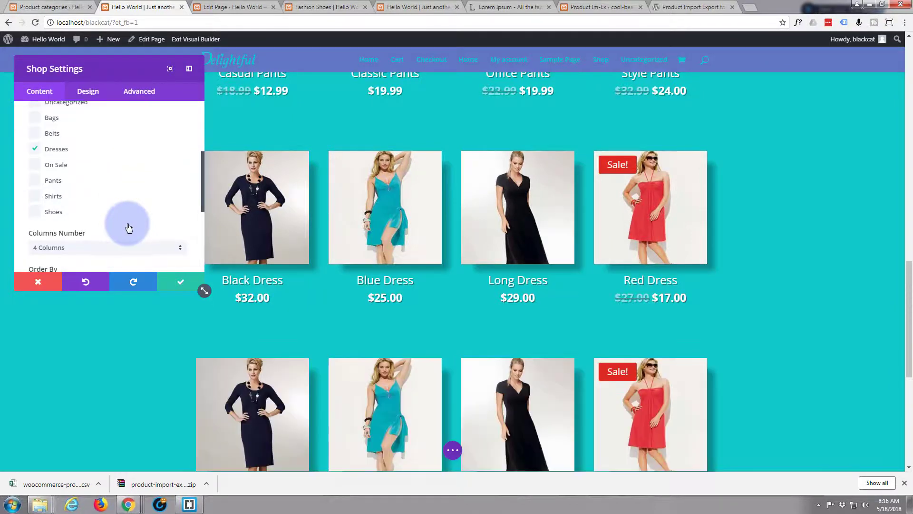
{"action": "scroll", "coordinate": [127, 223], "scroll_direction": "down", "scroll_amount": 1}
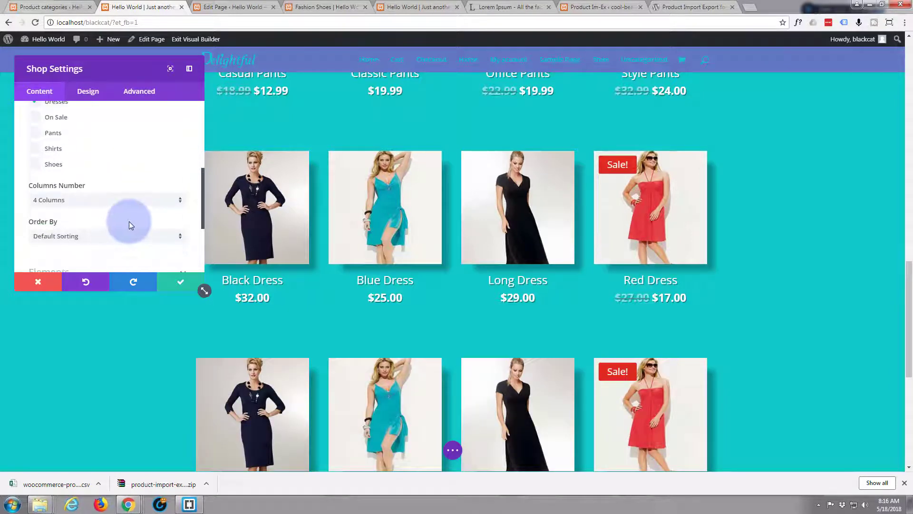
{"action": "left_click", "coordinate": [182, 201]}
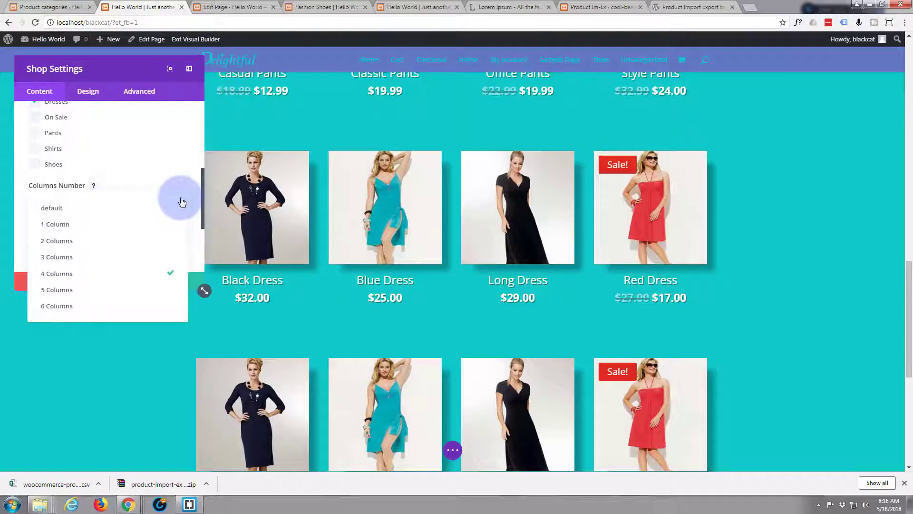
{"action": "left_click", "coordinate": [65, 257]}
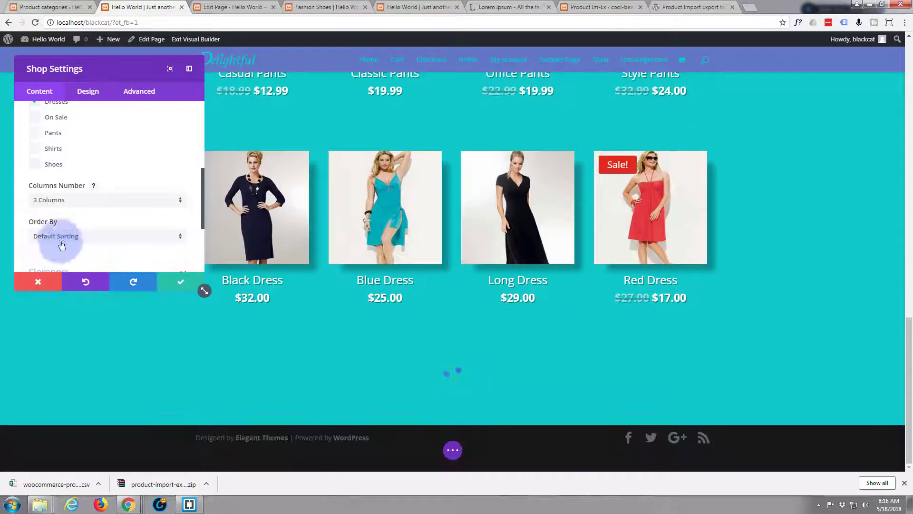
Include the Bags, Belts, On Sale and Shirts categories instead of Dresses in the fifth row's shop module, and save its settings.
{"action": "scroll", "coordinate": [57, 227], "scroll_direction": "up", "scroll_amount": 2}
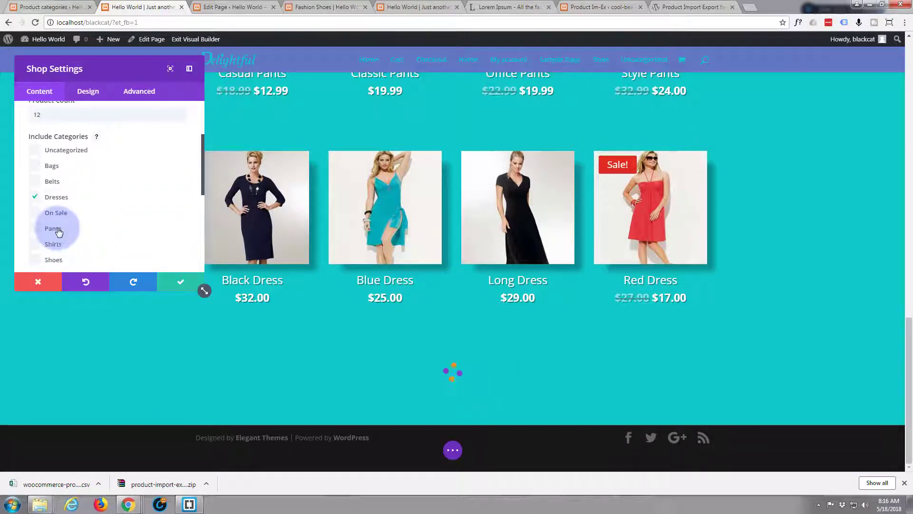
{"action": "scroll", "coordinate": [57, 227], "scroll_direction": "up", "scroll_amount": 1}
{"action": "scroll", "coordinate": [67, 219], "scroll_direction": "down", "scroll_amount": 1}
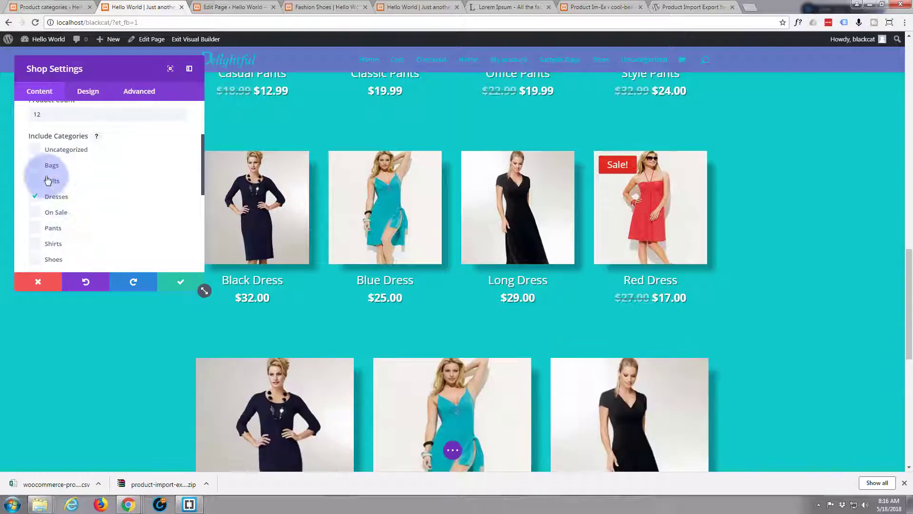
{"action": "left_click", "coordinate": [35, 166]}
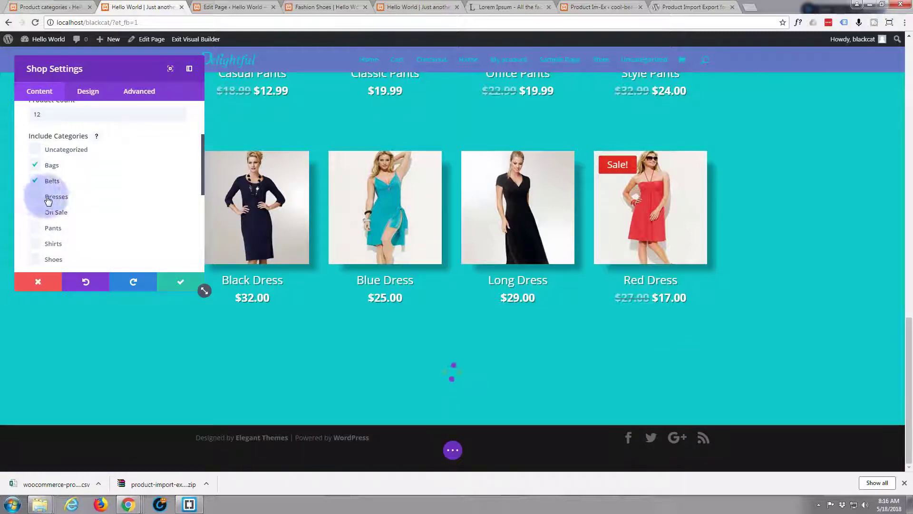
{"action": "left_click", "coordinate": [38, 211]}
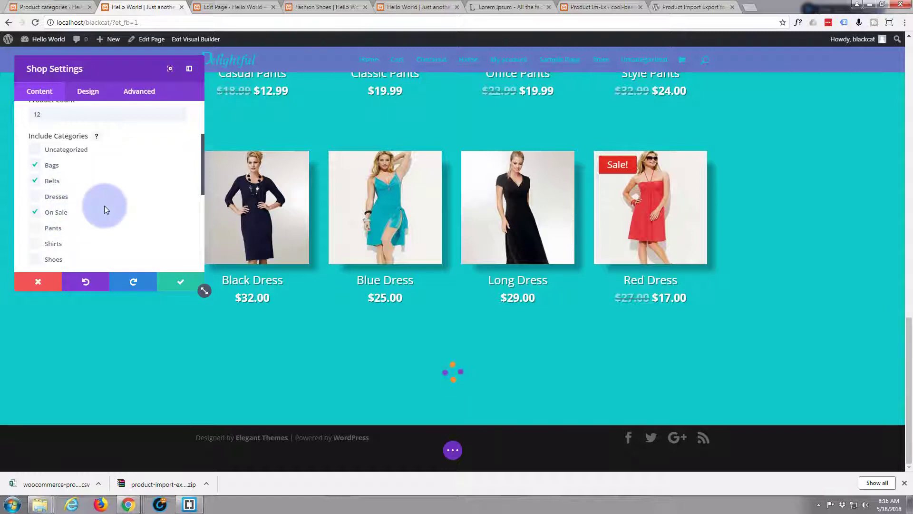
{"action": "scroll", "coordinate": [106, 209], "scroll_direction": "down", "scroll_amount": 1}
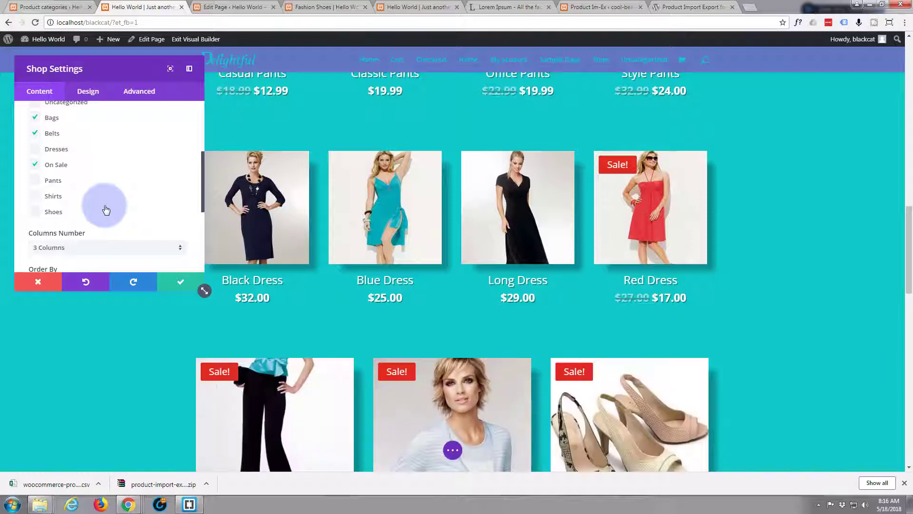
{"action": "left_click", "coordinate": [42, 197]}
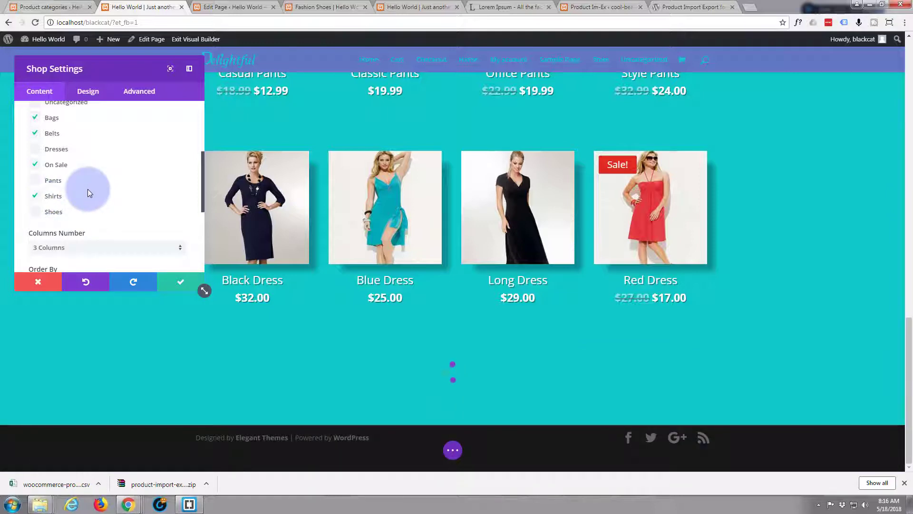
{"action": "scroll", "coordinate": [88, 189], "scroll_direction": "down", "scroll_amount": 2}
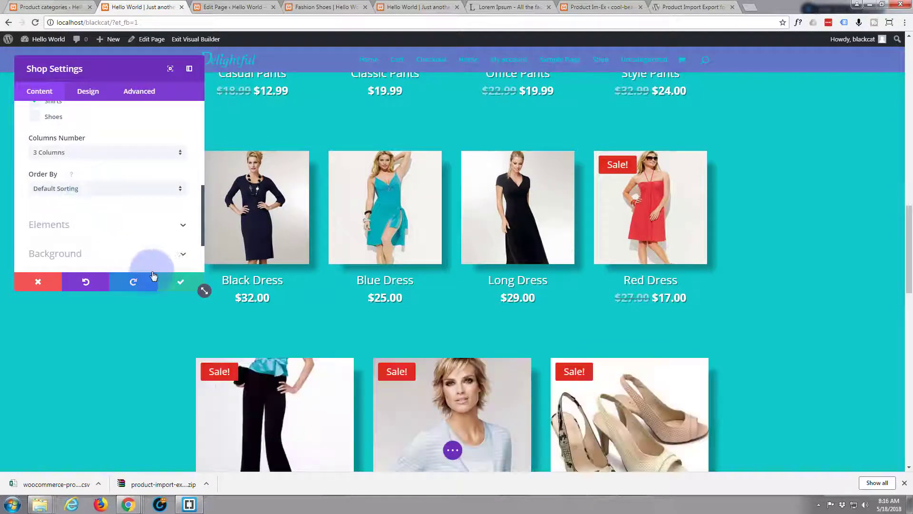
{"action": "left_click", "coordinate": [176, 285]}
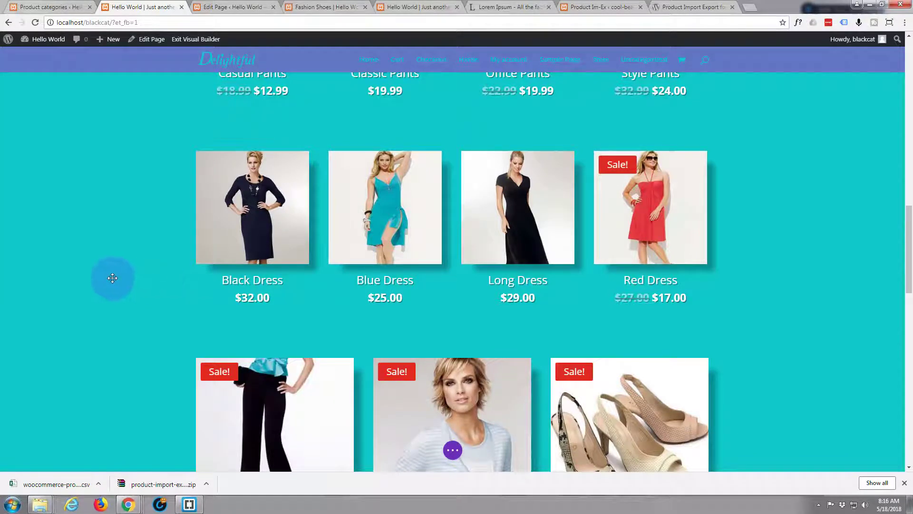
Review the products in the fifth row's mixed-category grid down to the end of the page.
{"action": "scroll", "coordinate": [92, 266], "scroll_direction": "down", "scroll_amount": 6}
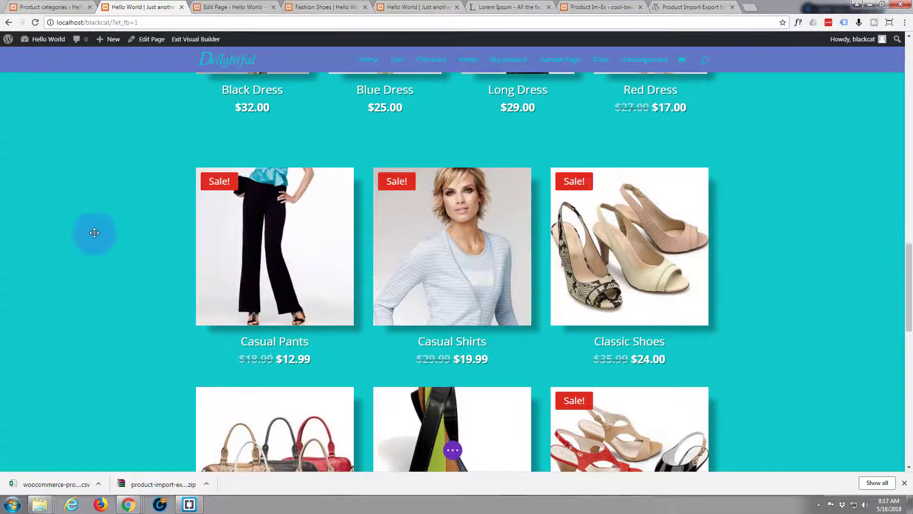
{"action": "scroll", "coordinate": [31, 244], "scroll_direction": "down", "scroll_amount": 5}
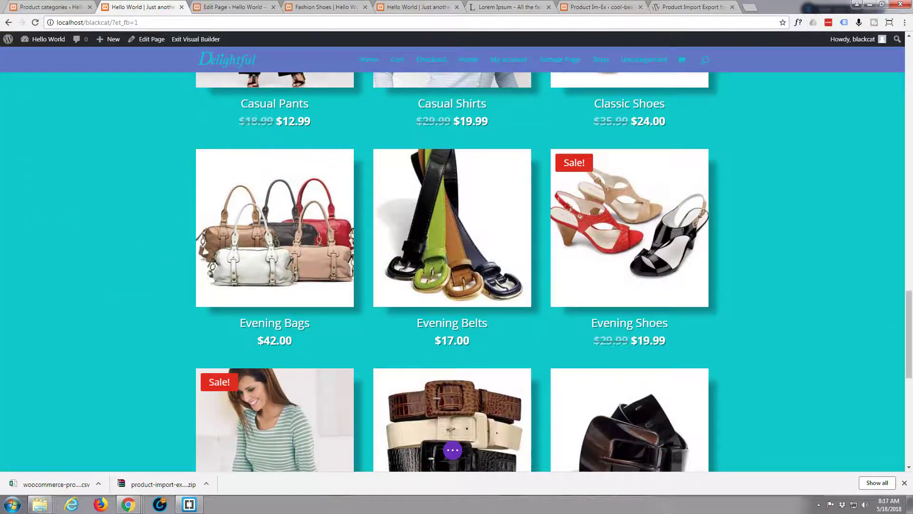
{"action": "scroll", "coordinate": [74, 213], "scroll_direction": "down", "scroll_amount": 8}
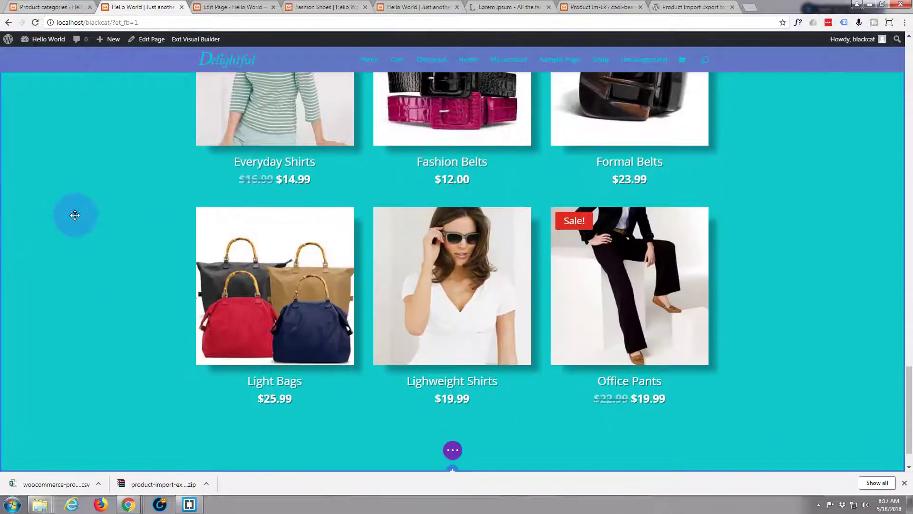
{"action": "scroll", "coordinate": [75, 215], "scroll_direction": "down", "scroll_amount": 1}
{"action": "scroll", "coordinate": [43, 219], "scroll_direction": "up", "scroll_amount": 2}
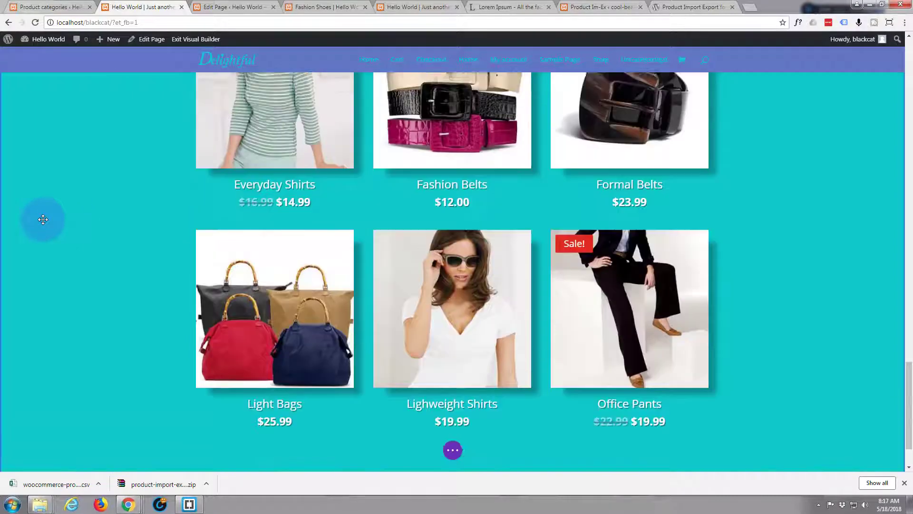
Save the home page layout and exit the Visual Builder to the live blackcat page.
{"action": "scroll", "coordinate": [43, 219], "scroll_direction": "up", "scroll_amount": 12}
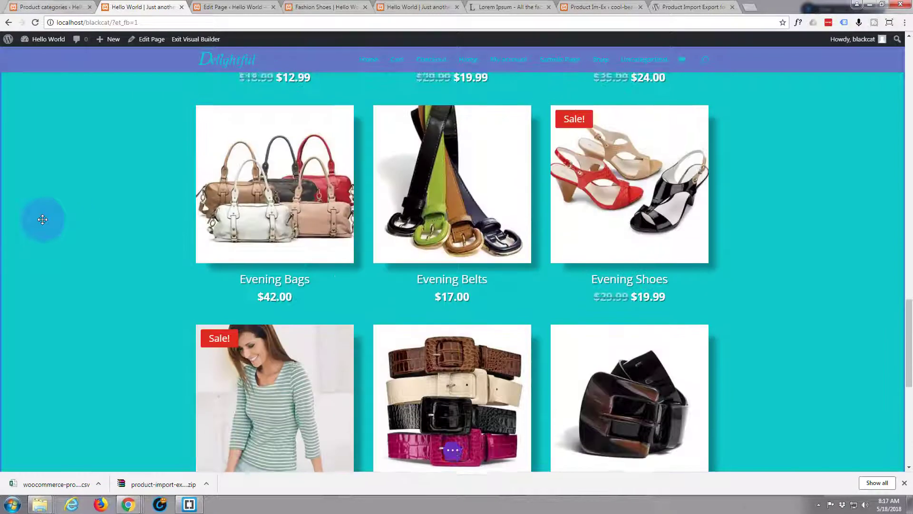
{"action": "scroll", "coordinate": [43, 219], "scroll_direction": "up", "scroll_amount": 9}
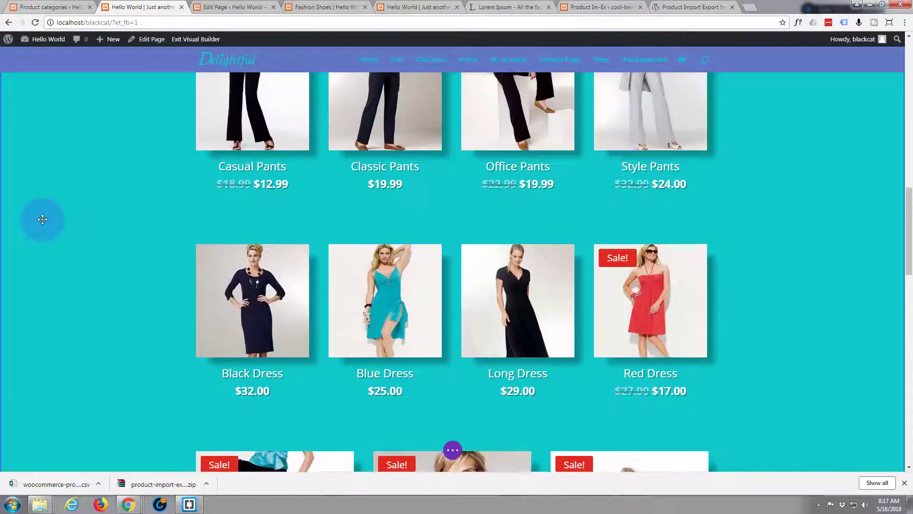
{"action": "scroll", "coordinate": [40, 221], "scroll_direction": "up", "scroll_amount": 12}
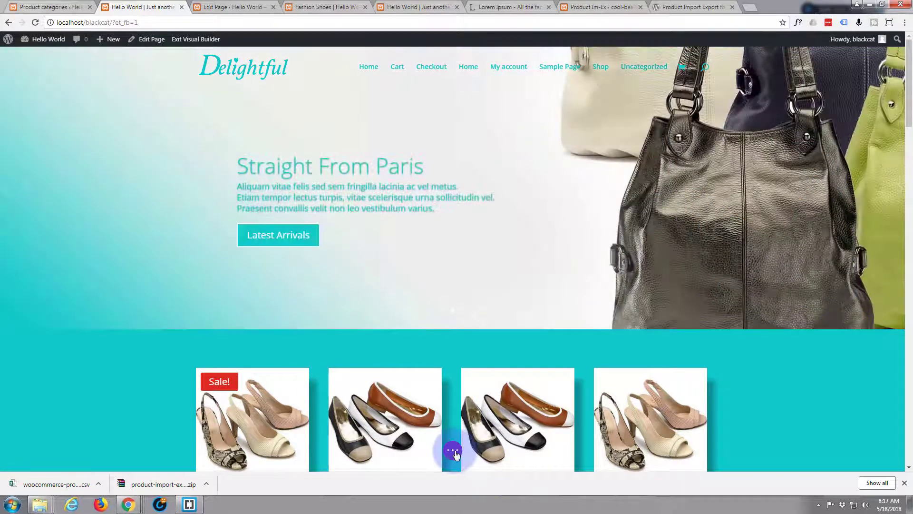
{"action": "left_click", "coordinate": [453, 451]}
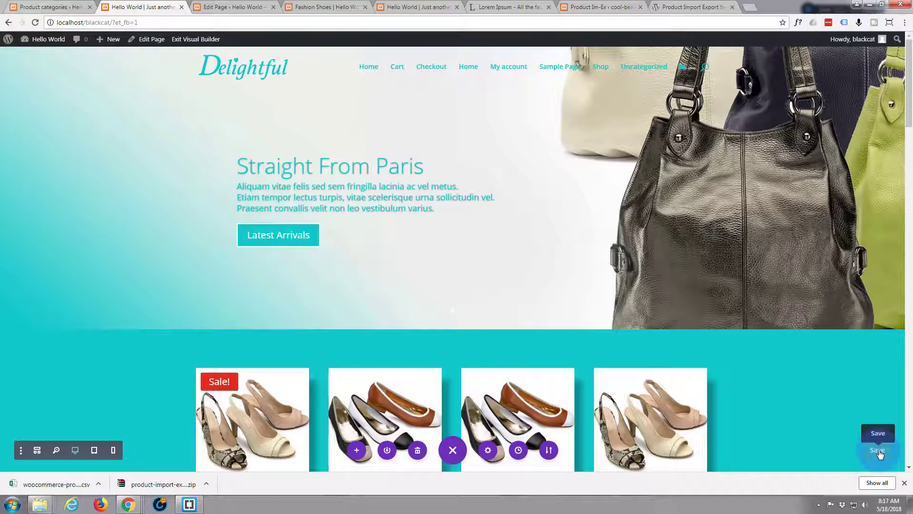
{"action": "left_click", "coordinate": [878, 450]}
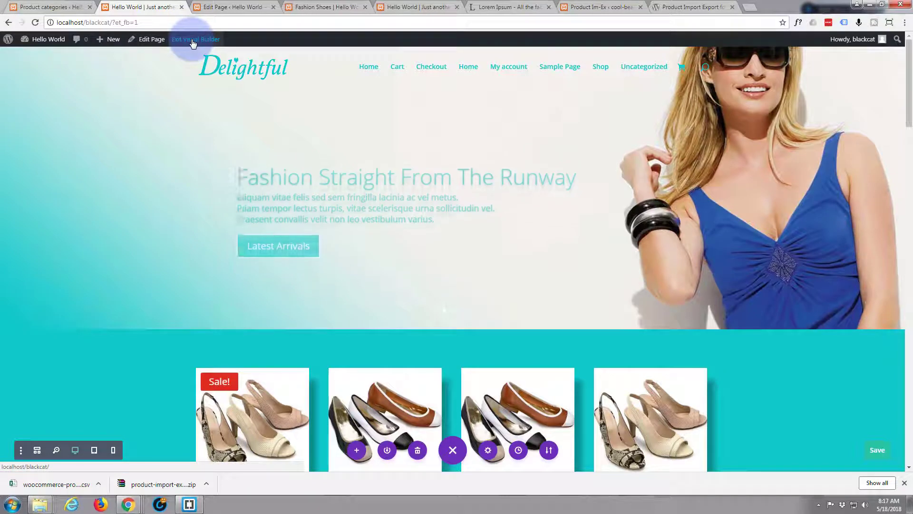
{"action": "left_click", "coordinate": [192, 42]}
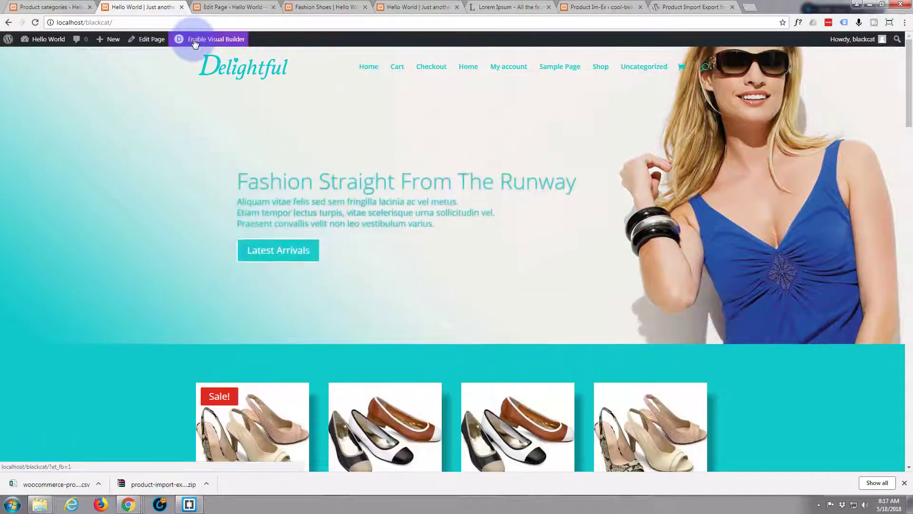
Examine the single-category rows and the mixed-category grid on the published home page.
{"action": "scroll", "coordinate": [93, 145], "scroll_direction": "down", "scroll_amount": 5}
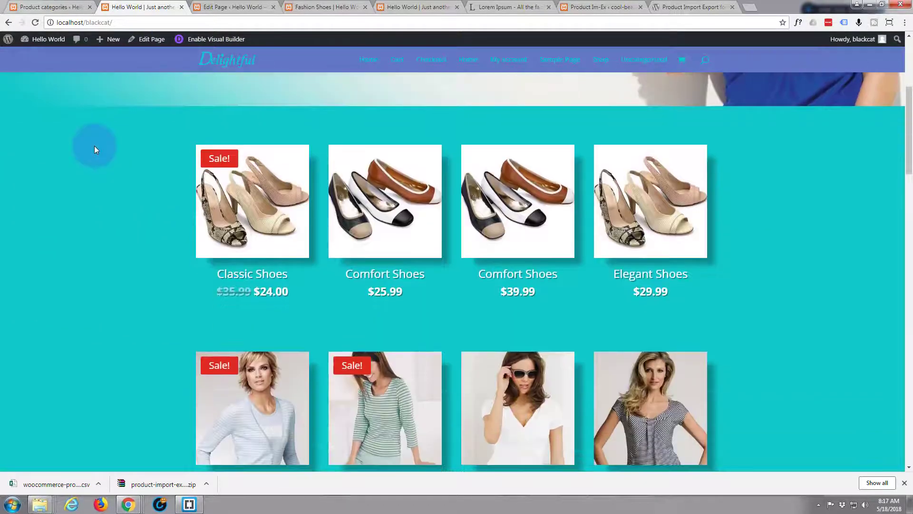
{"action": "scroll", "coordinate": [94, 145], "scroll_direction": "down", "scroll_amount": 3}
{"action": "scroll", "coordinate": [95, 146], "scroll_direction": "down", "scroll_amount": 4}
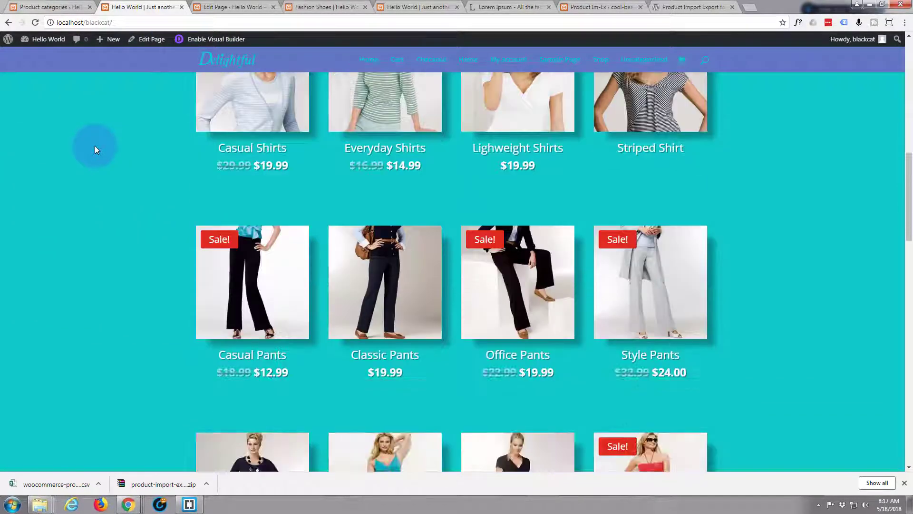
{"action": "scroll", "coordinate": [95, 145], "scroll_direction": "down", "scroll_amount": 8}
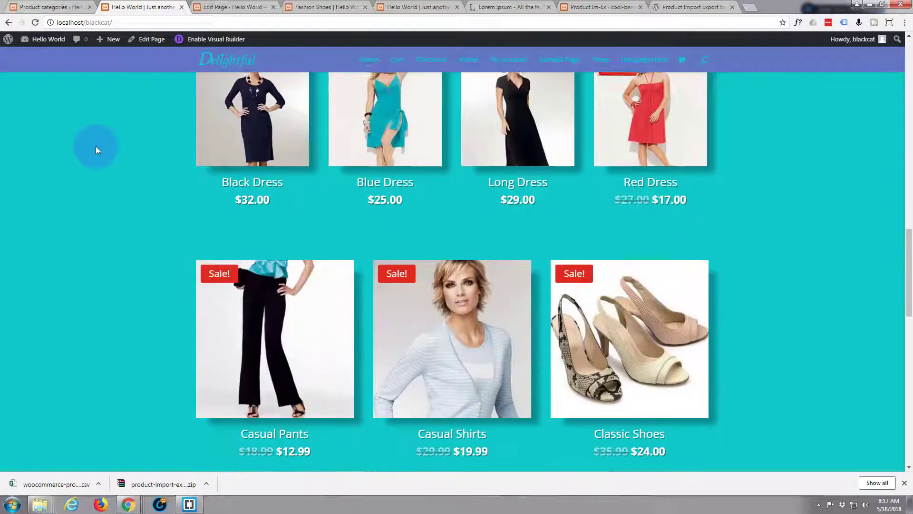
{"action": "scroll", "coordinate": [97, 150], "scroll_direction": "down", "scroll_amount": 9}
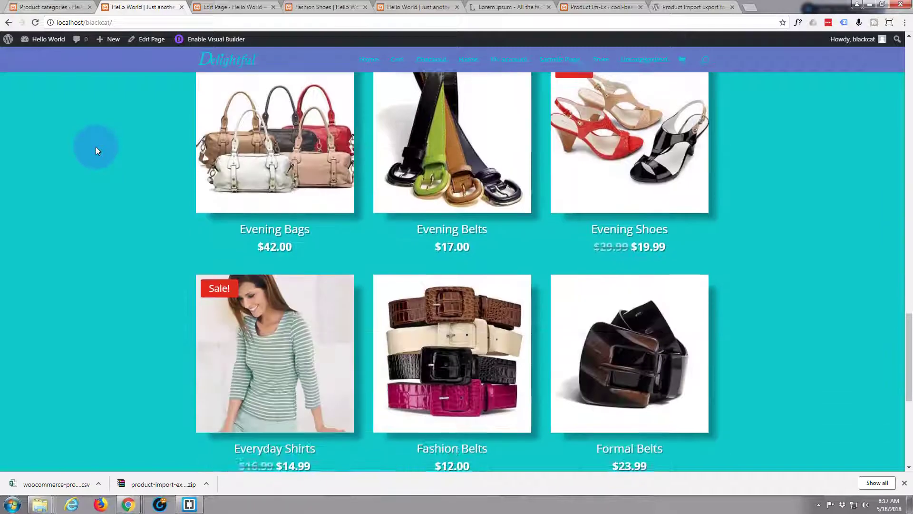
{"action": "scroll", "coordinate": [95, 147], "scroll_direction": "down", "scroll_amount": 2}
{"action": "scroll", "coordinate": [95, 147], "scroll_direction": "up", "scroll_amount": 6}
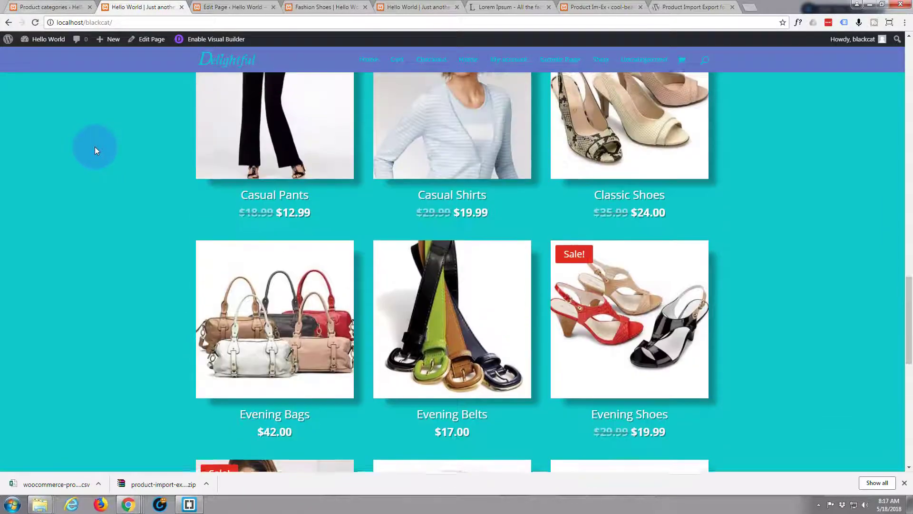
{"action": "scroll", "coordinate": [95, 147], "scroll_direction": "up", "scroll_amount": 1}
{"action": "scroll", "coordinate": [95, 147], "scroll_direction": "down", "scroll_amount": 8}
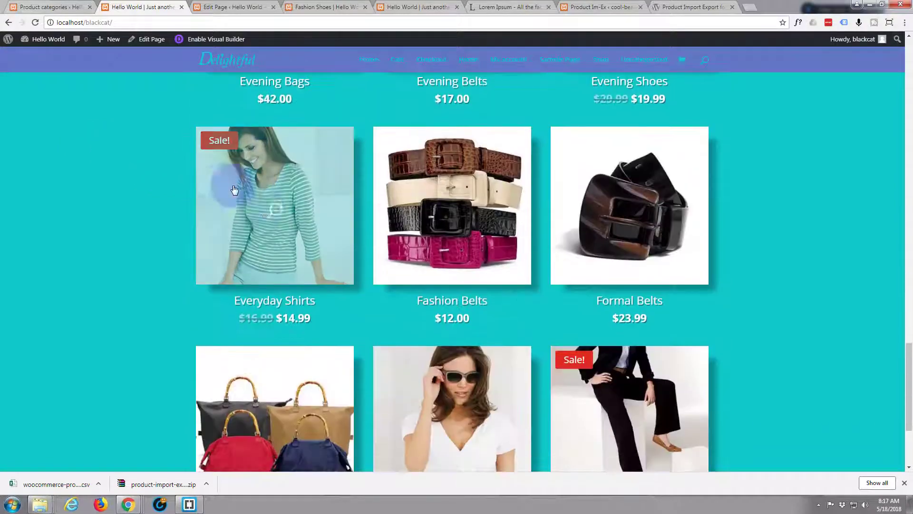
Open the Everyday Shirts product from the mixed grid and examine its description, suggested items and related products.
{"action": "left_click", "coordinate": [234, 190]}
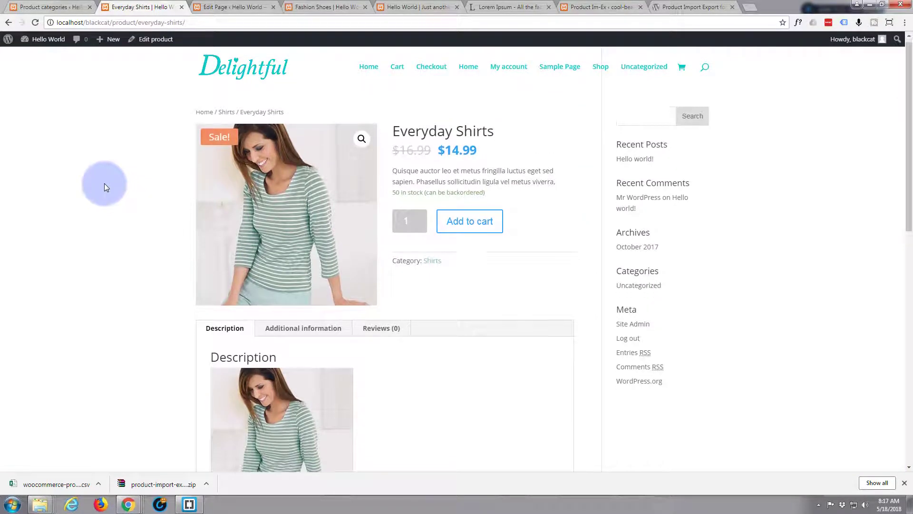
{"action": "scroll", "coordinate": [104, 184], "scroll_direction": "down", "scroll_amount": 9}
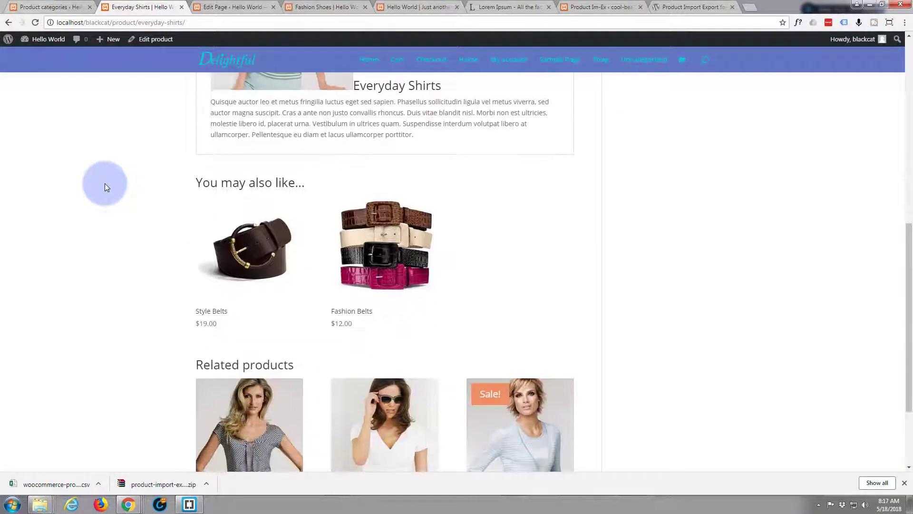
{"action": "scroll", "coordinate": [105, 183], "scroll_direction": "down", "scroll_amount": 3}
{"action": "scroll", "coordinate": [105, 186], "scroll_direction": "up", "scroll_amount": 2}
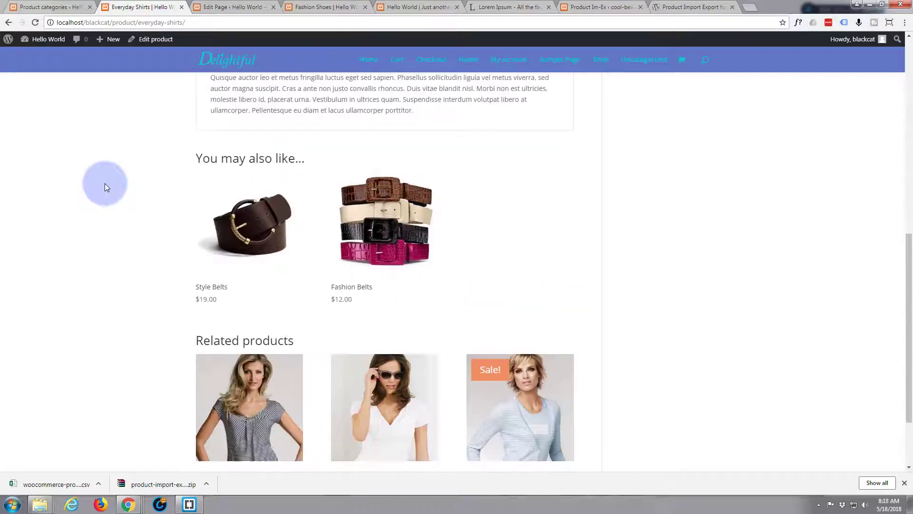
{"action": "scroll", "coordinate": [105, 186], "scroll_direction": "down", "scroll_amount": 3}
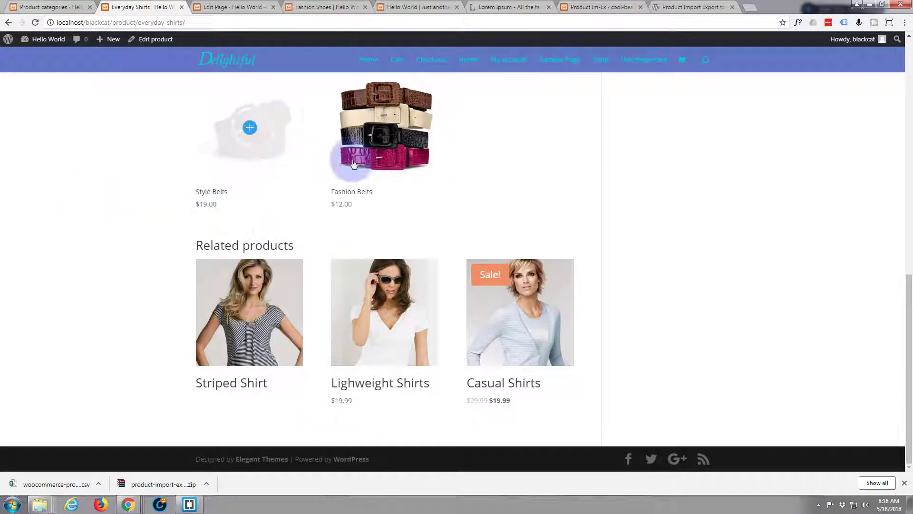
{"action": "scroll", "coordinate": [88, 170], "scroll_direction": "up", "scroll_amount": 3}
{"action": "scroll", "coordinate": [89, 170], "scroll_direction": "up", "scroll_amount": 1}
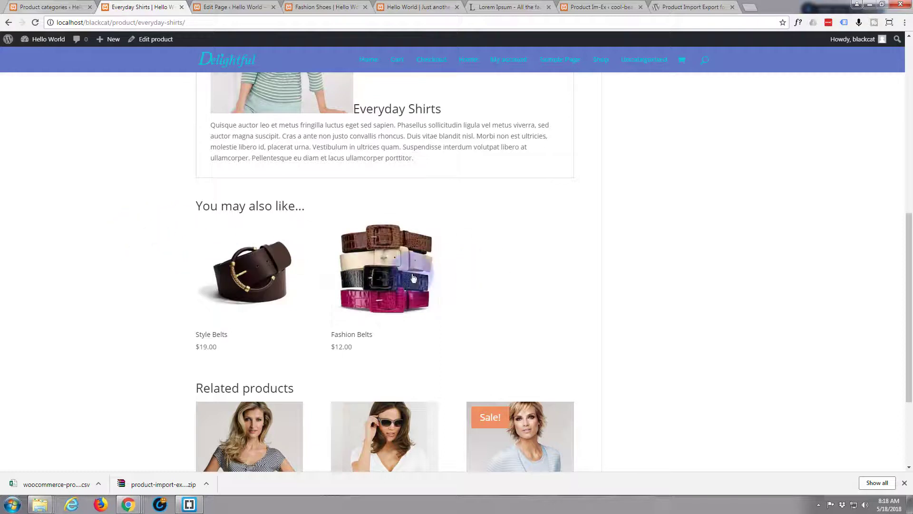
{"action": "scroll", "coordinate": [133, 257], "scroll_direction": "down", "scroll_amount": 1}
{"action": "scroll", "coordinate": [133, 258], "scroll_direction": "down", "scroll_amount": 3}
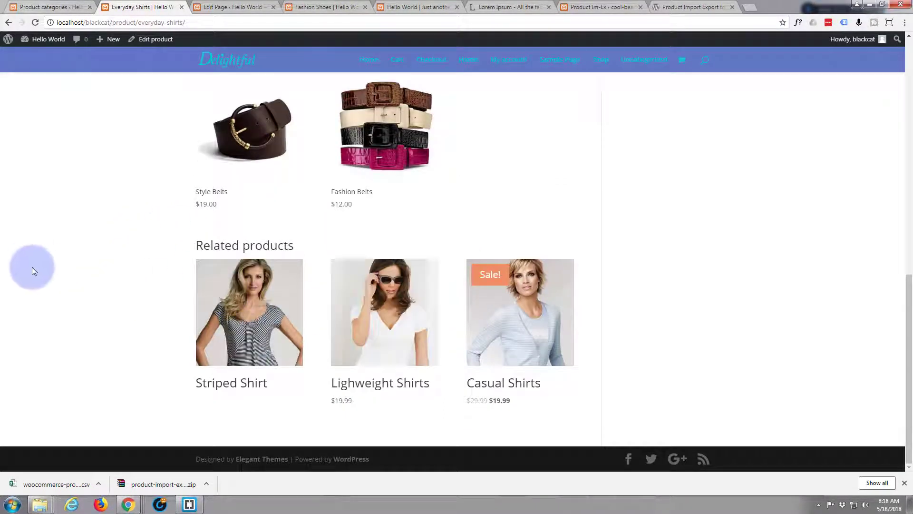
{"action": "scroll", "coordinate": [32, 267], "scroll_direction": "up", "scroll_amount": 15}
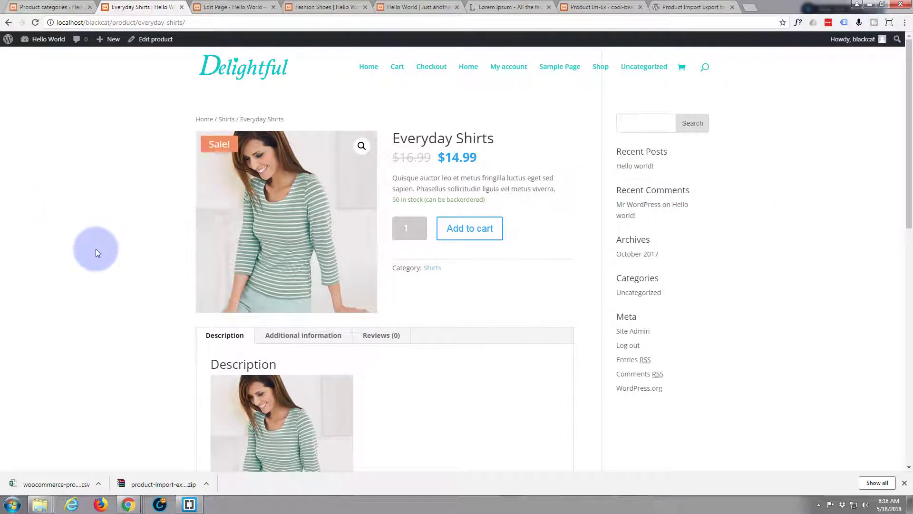
Return to the blackcat home page and look over all the product rows from the shoes to the mixed grid.
{"action": "left_click", "coordinate": [239, 66]}
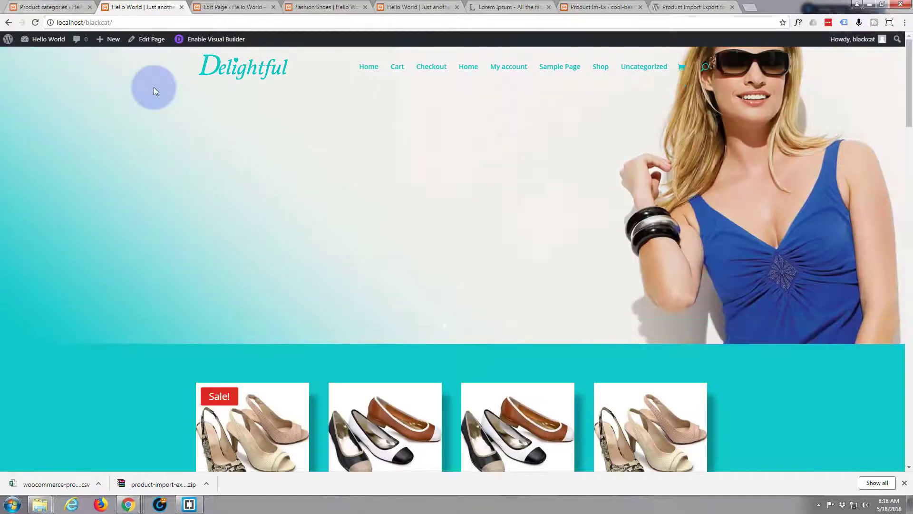
{"action": "scroll", "coordinate": [164, 140], "scroll_direction": "down", "scroll_amount": 10}
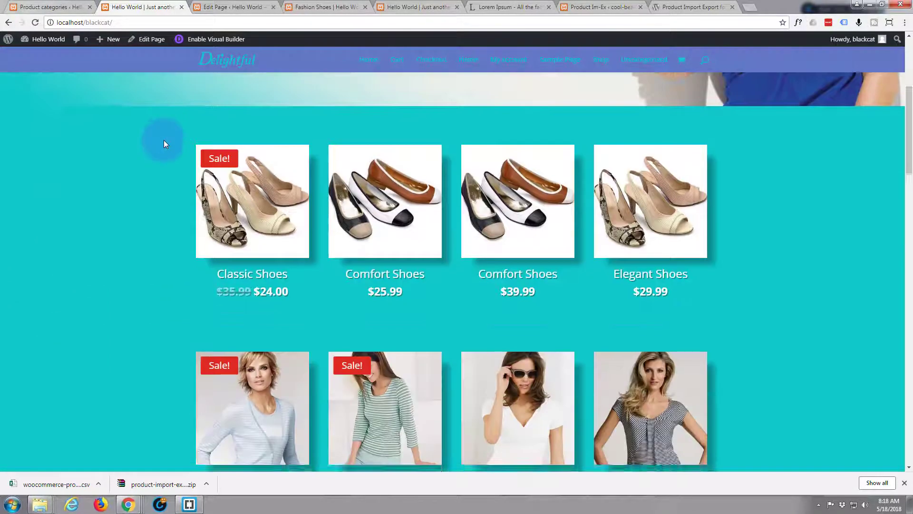
{"action": "scroll", "coordinate": [161, 139], "scroll_direction": "down", "scroll_amount": 3}
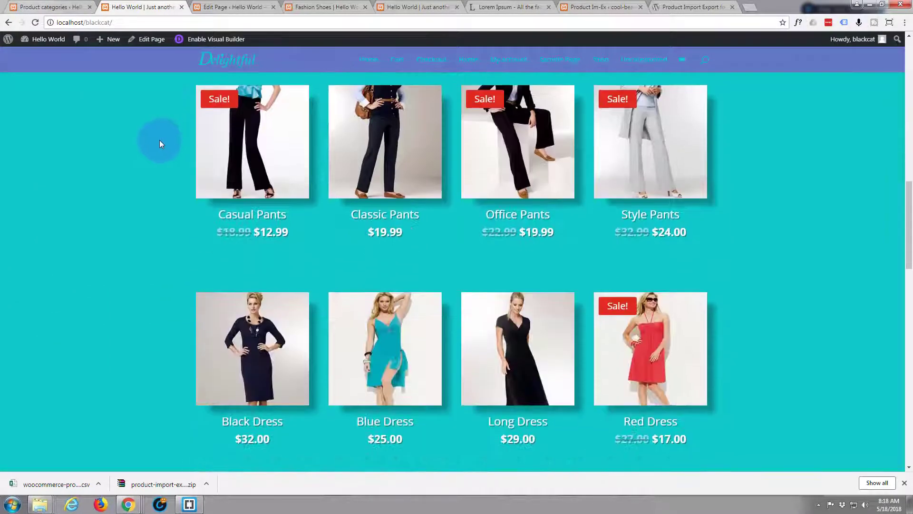
{"action": "scroll", "coordinate": [158, 141], "scroll_direction": "up", "scroll_amount": 10}
{"action": "scroll", "coordinate": [159, 141], "scroll_direction": "up", "scroll_amount": 4}
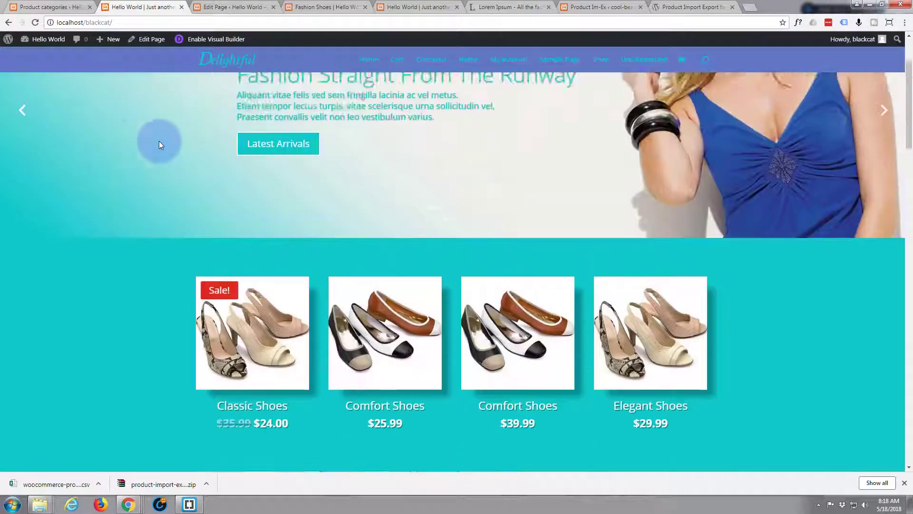
{"action": "scroll", "coordinate": [159, 141], "scroll_direction": "down", "scroll_amount": 3}
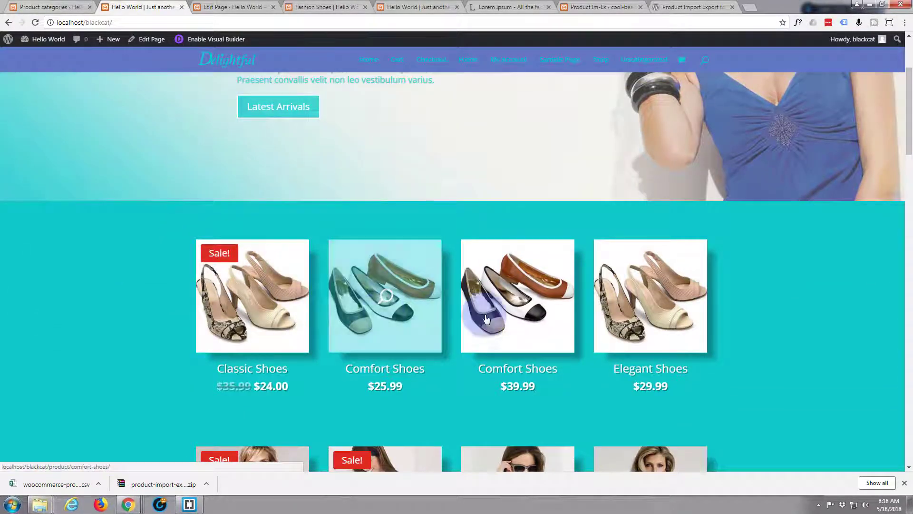
{"action": "scroll", "coordinate": [402, 359], "scroll_direction": "down", "scroll_amount": 10}
{"action": "scroll", "coordinate": [403, 351], "scroll_direction": "down", "scroll_amount": 13}
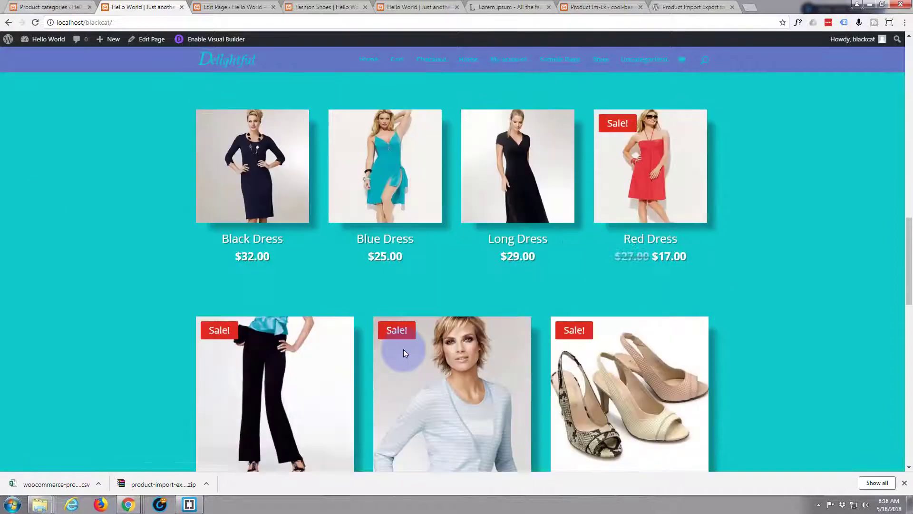
{"action": "scroll", "coordinate": [264, 318], "scroll_direction": "down", "scroll_amount": 3}
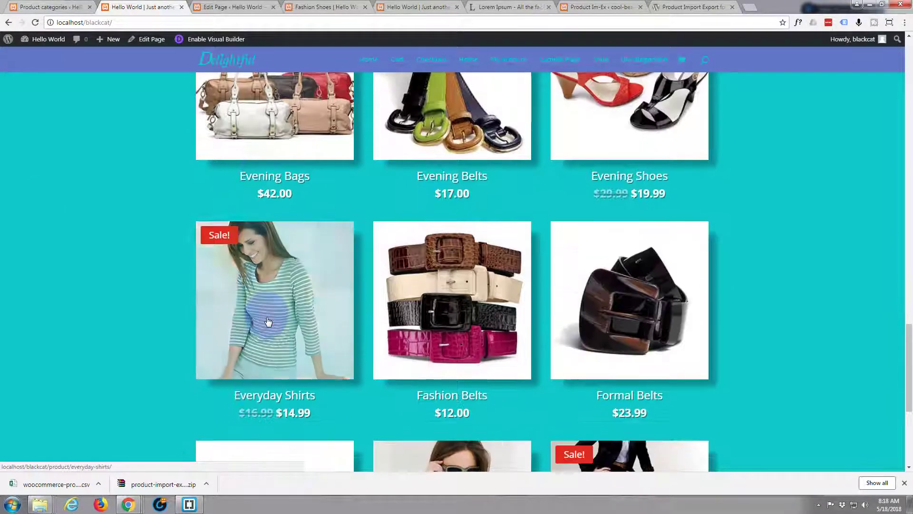
{"action": "scroll", "coordinate": [265, 320], "scroll_direction": "down", "scroll_amount": 4}
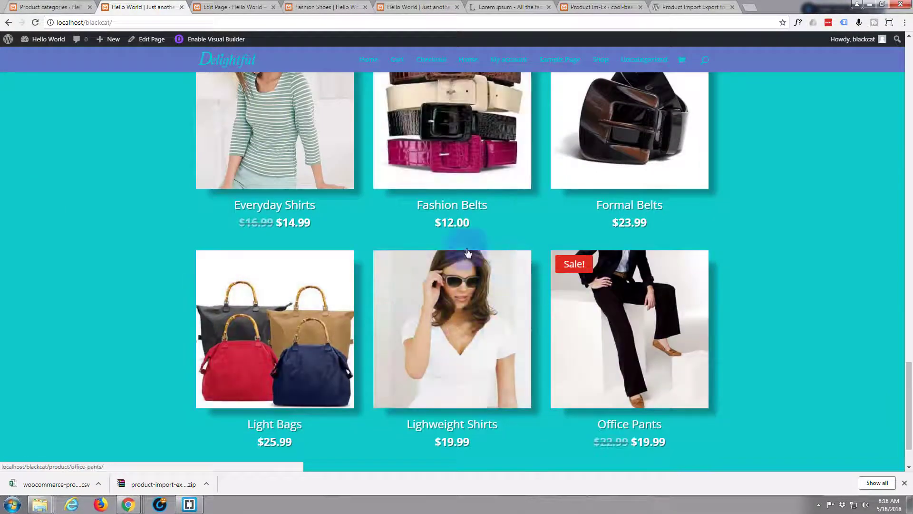
{"action": "scroll", "coordinate": [399, 264], "scroll_direction": "up", "scroll_amount": 10}
{"action": "scroll", "coordinate": [400, 271], "scroll_direction": "up", "scroll_amount": 14}
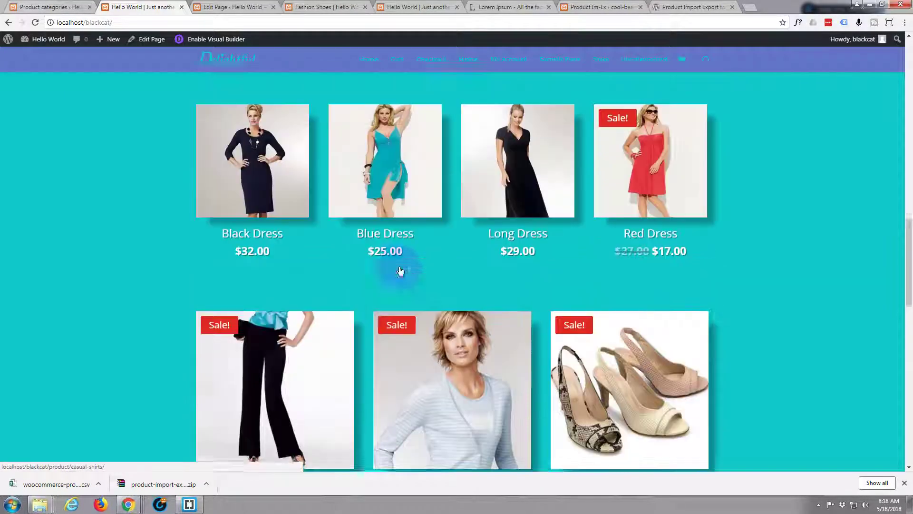
{"action": "scroll", "coordinate": [226, 256], "scroll_direction": "up", "scroll_amount": 4}
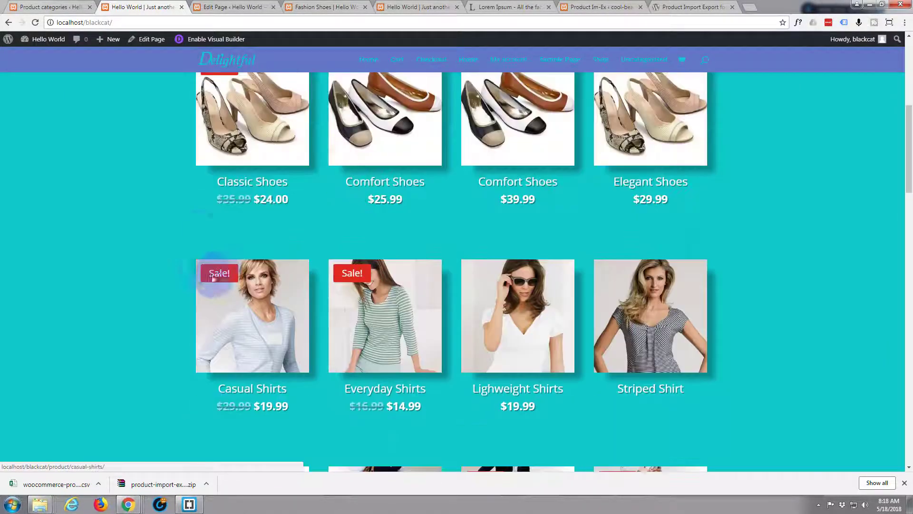
{"action": "scroll", "coordinate": [113, 247], "scroll_direction": "up", "scroll_amount": 6}
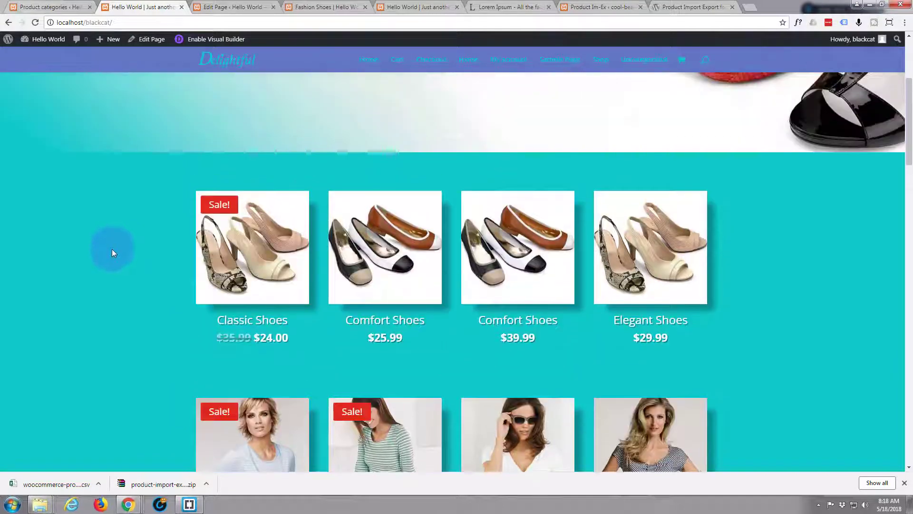